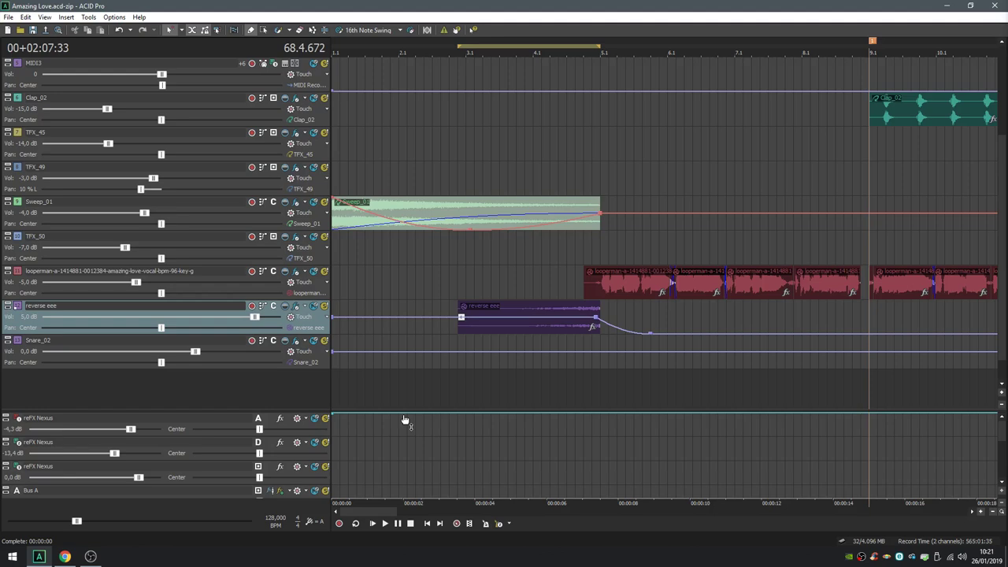
Play the intro of the arrangement from bar 2.1 through the first vocal phrase.
scroll(430, 301, "down", 4)
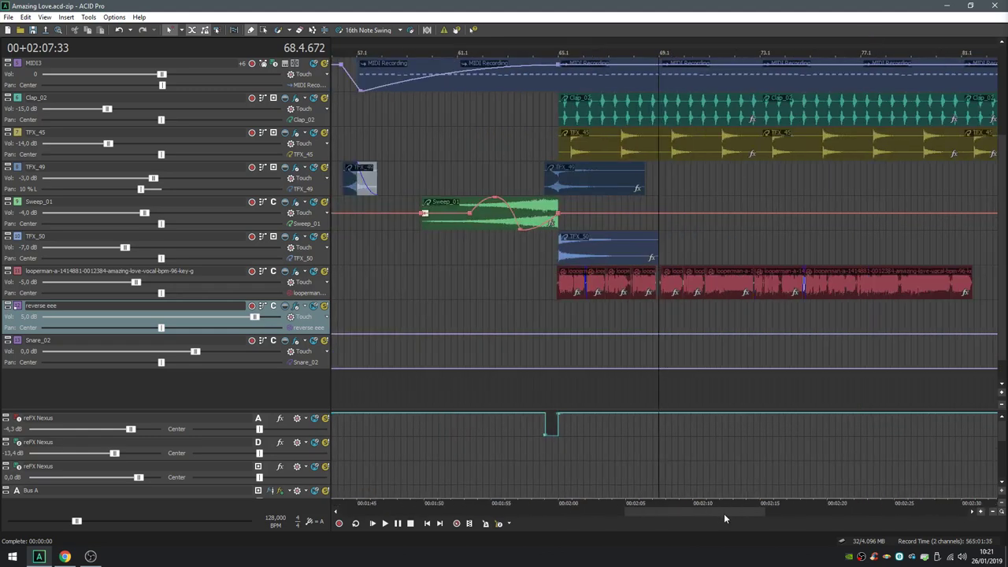
left_click_drag(721, 512, 401, 501)
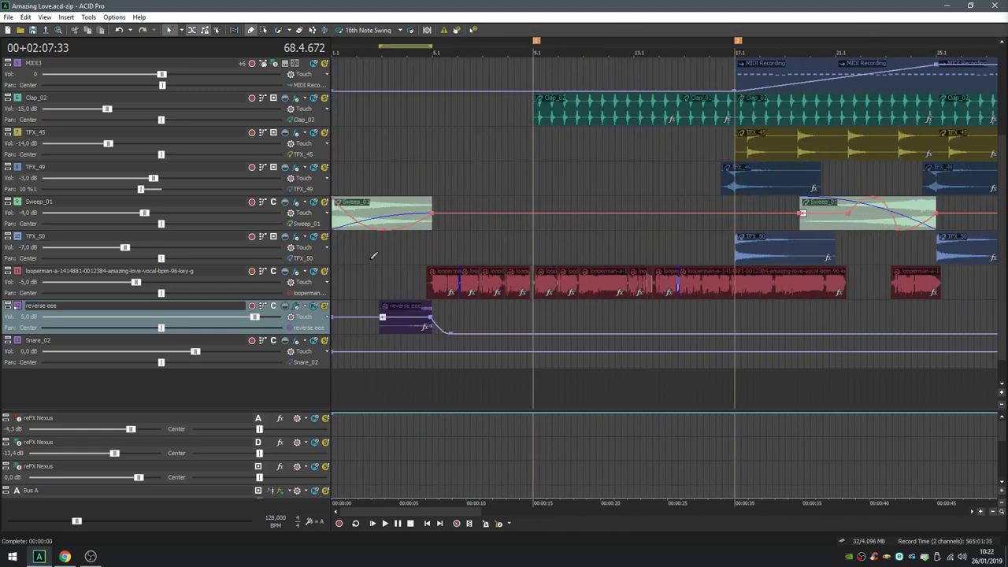
left_click(358, 266)
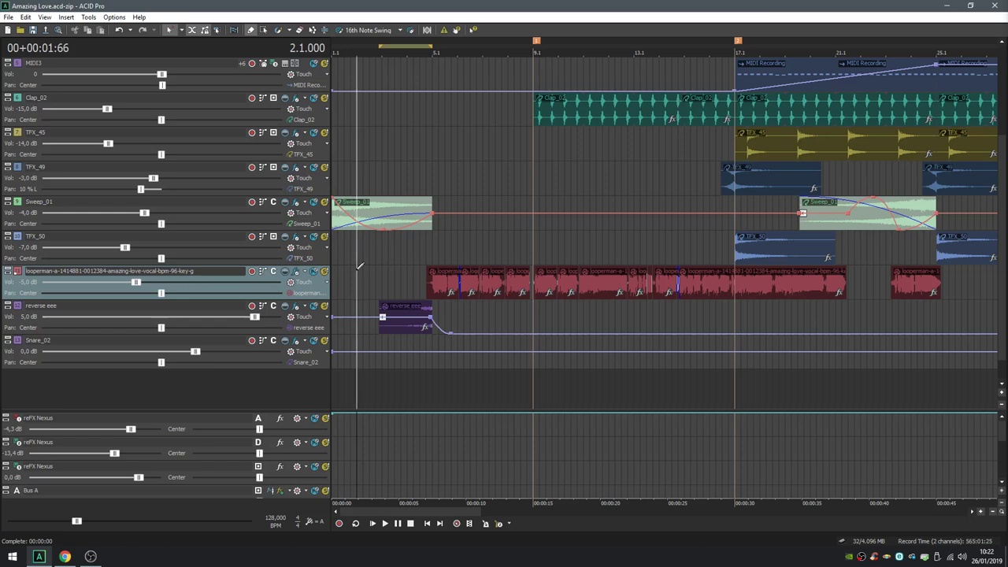
left_click(373, 527)
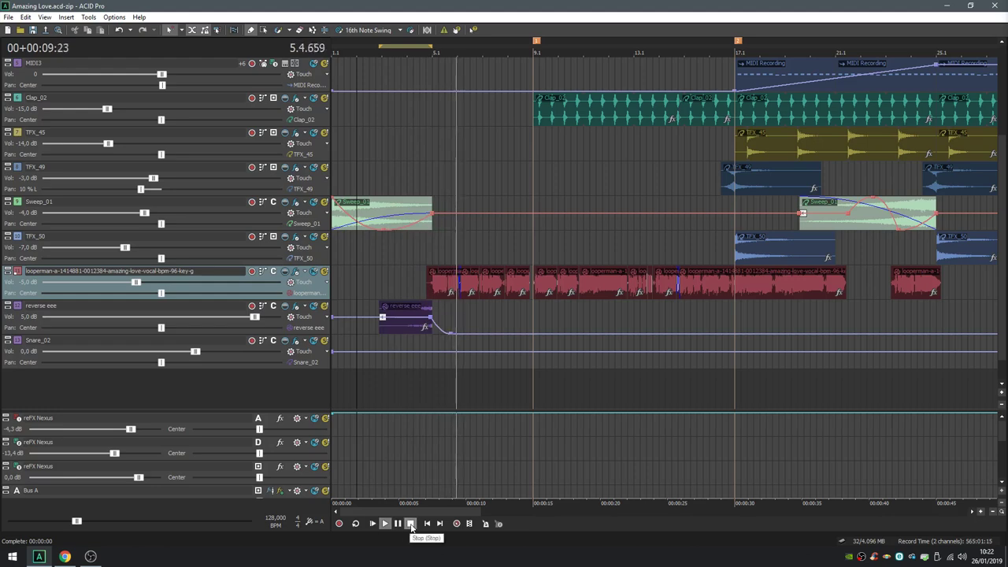
left_click(411, 524)
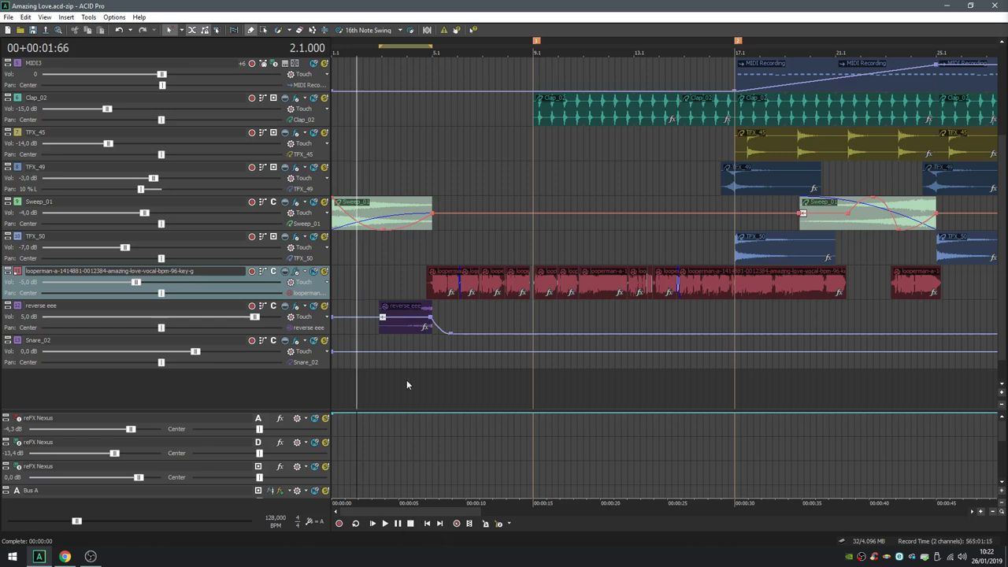
Solo the reverse eee track, listen to it from bar 2.1, and turn its solo off.
left_click(326, 306)
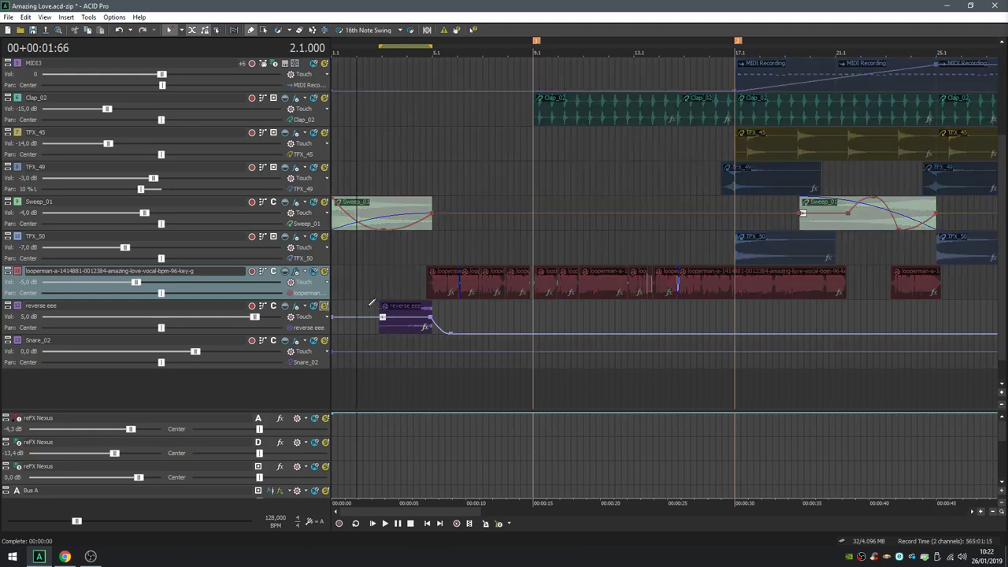
key("space")
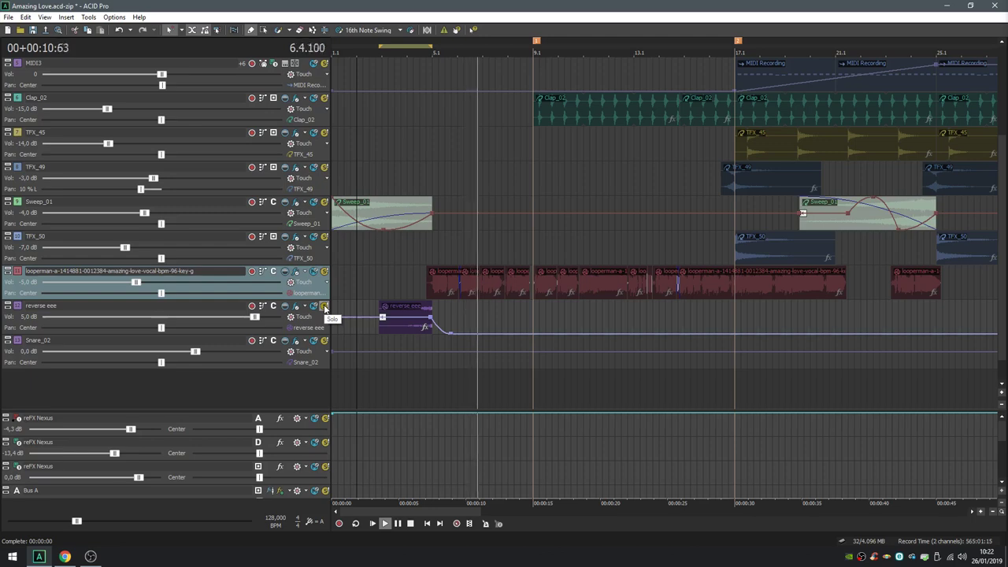
key("space")
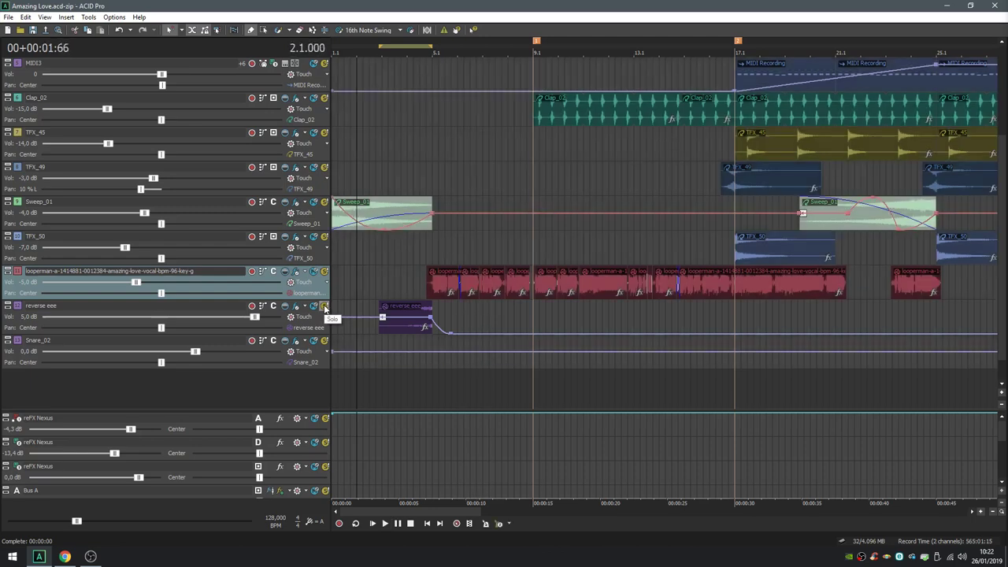
Solo the looperman vocal track and audition the short vocal slice near bar 13.3.
scroll(347, 306, "down", 4)
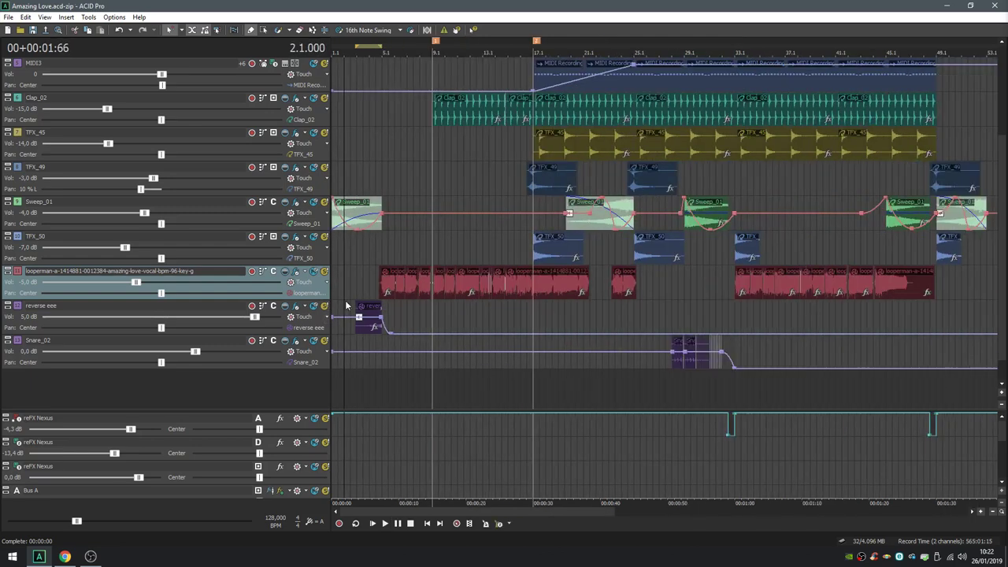
scroll(347, 306, "up", 3)
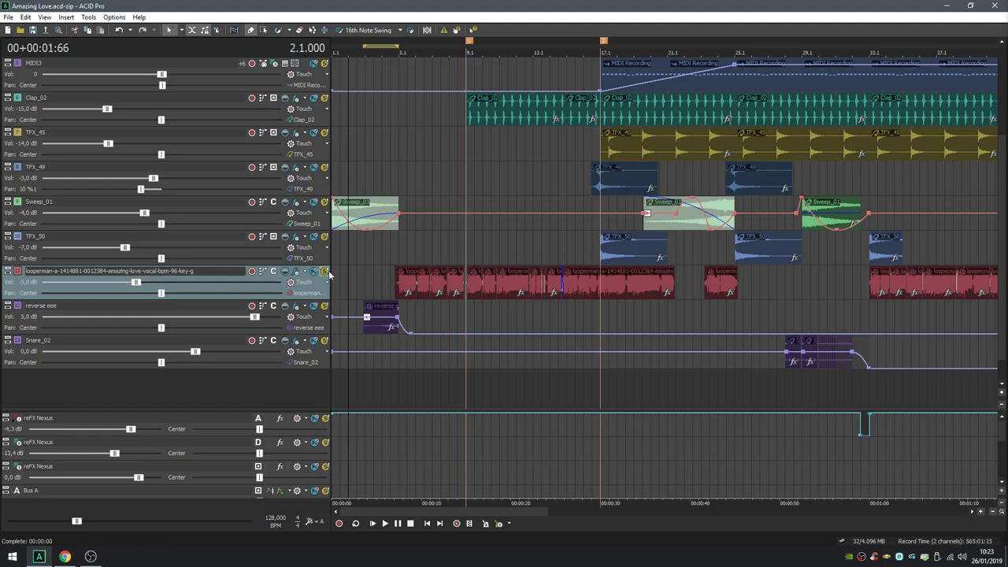
scroll(517, 299, "up", 5)
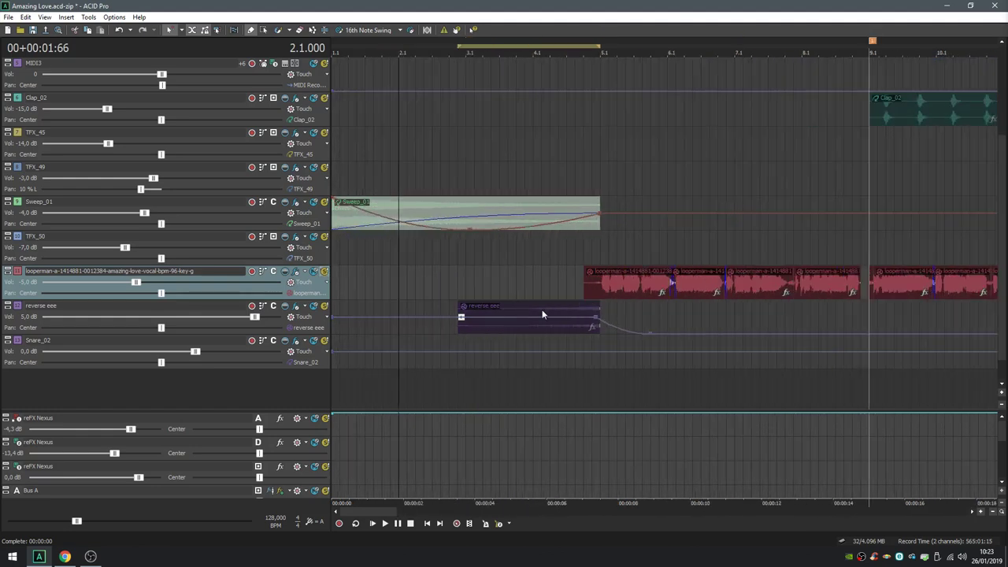
scroll(520, 300, "down", 2)
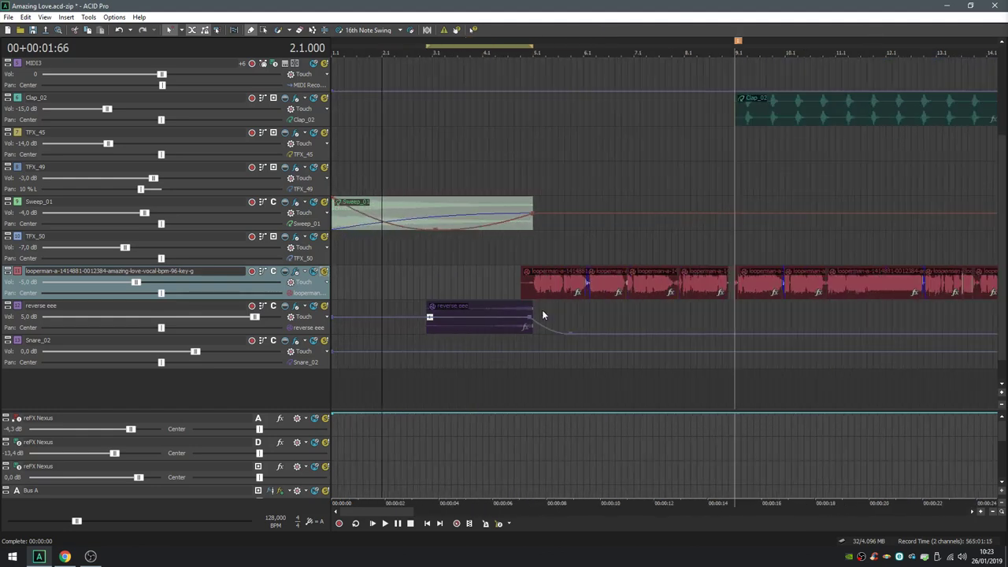
left_click(794, 291)
scroll(793, 286, "down", 2)
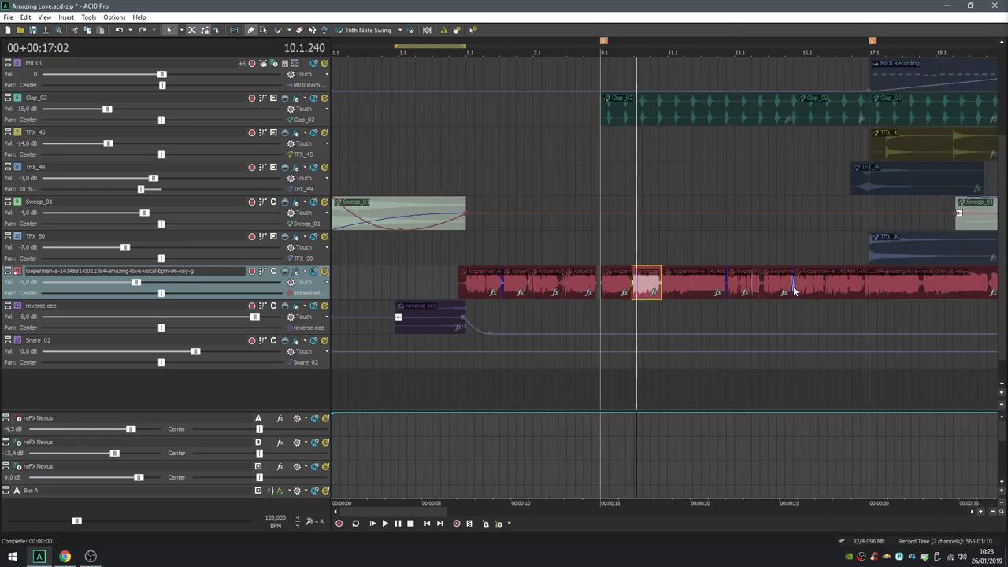
left_click(755, 288)
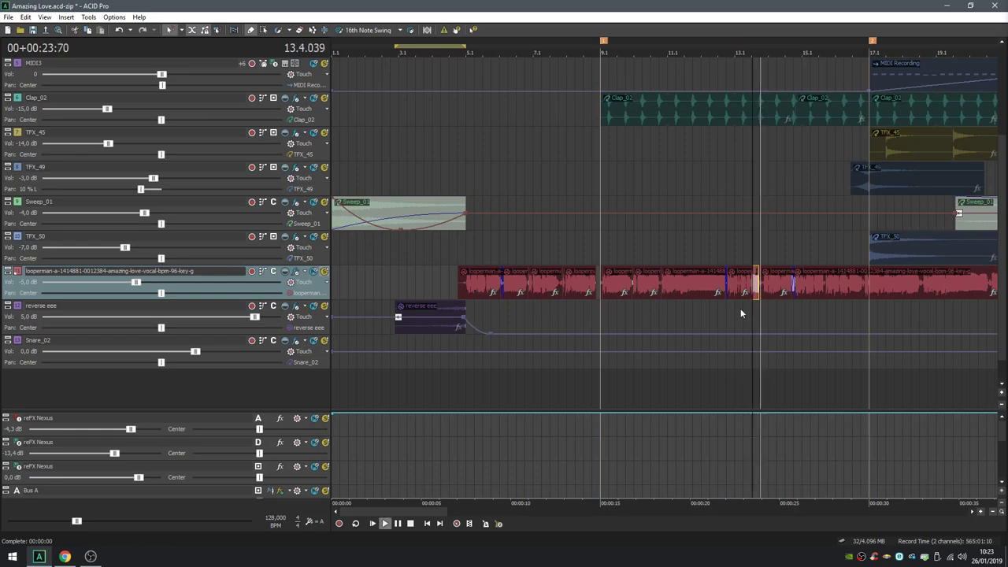
key("space")
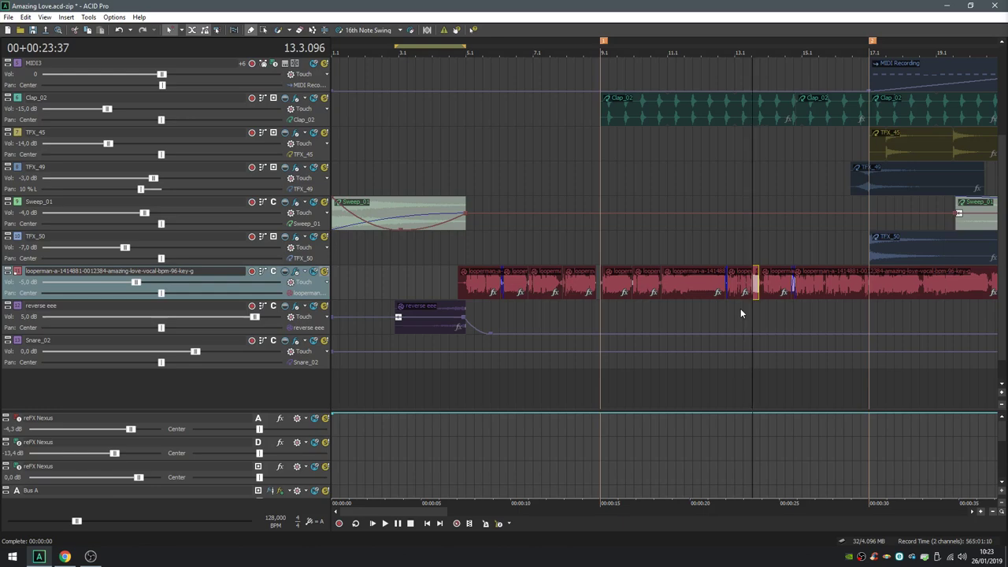
Copy the short vocal slice at bar 13.3 onto a new audio track below Snare_02.
key("Up")
key("Up")
key("Up")
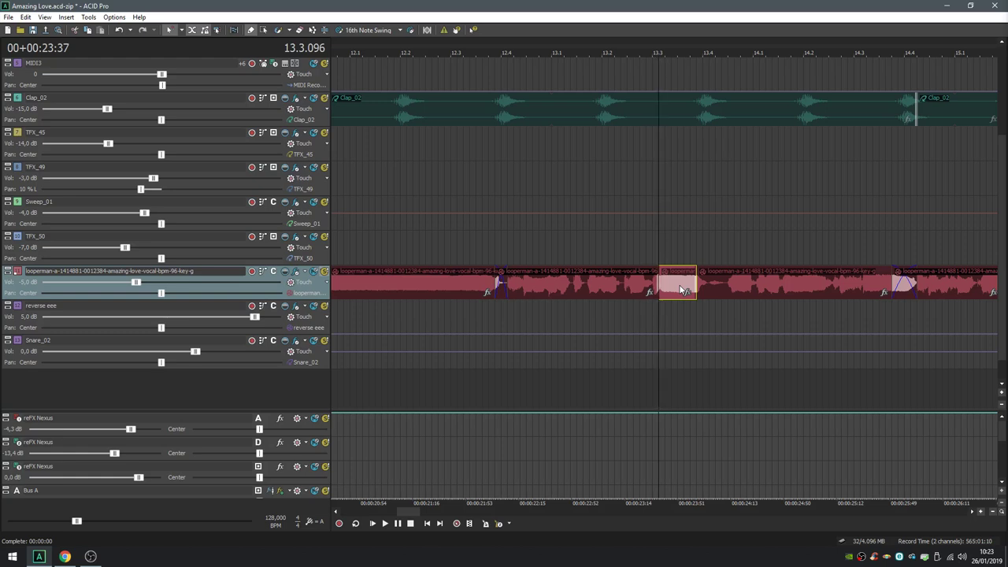
left_click_drag(681, 289, 680, 381)
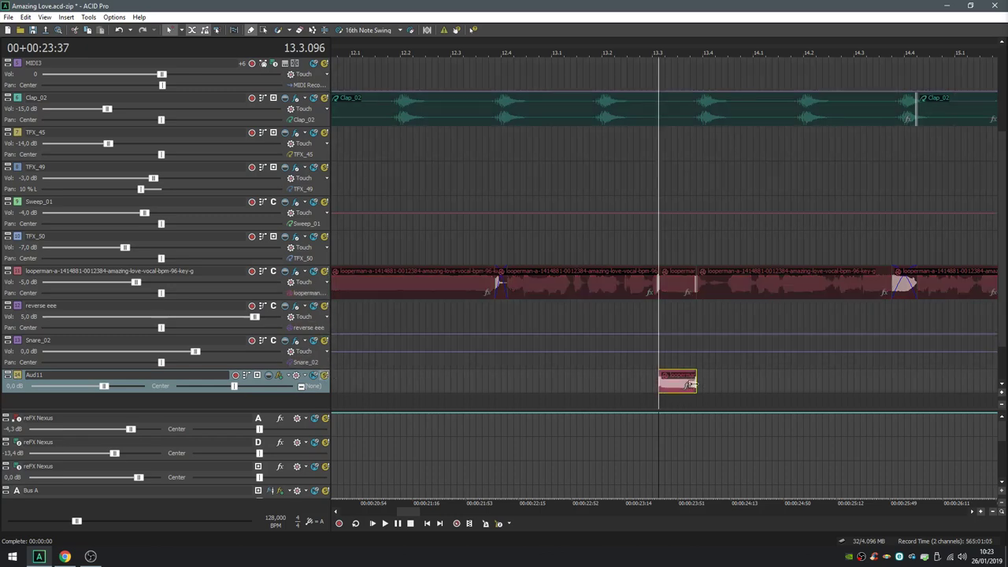
Trim the end of the copied vocal slice while auditioning it, and move it to the start of the reverse eee clip.
left_click_drag(692, 383, 679, 385)
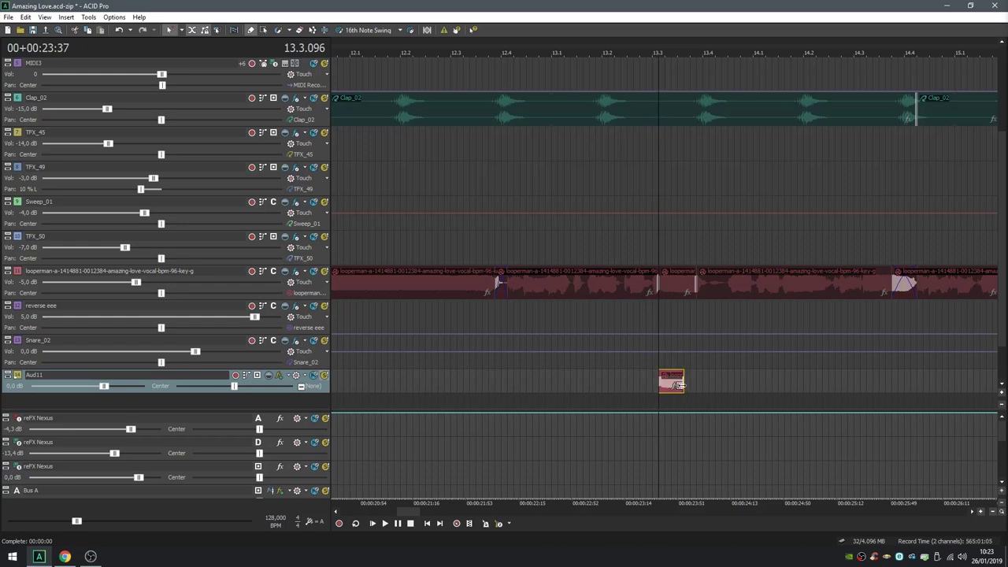
key("space")
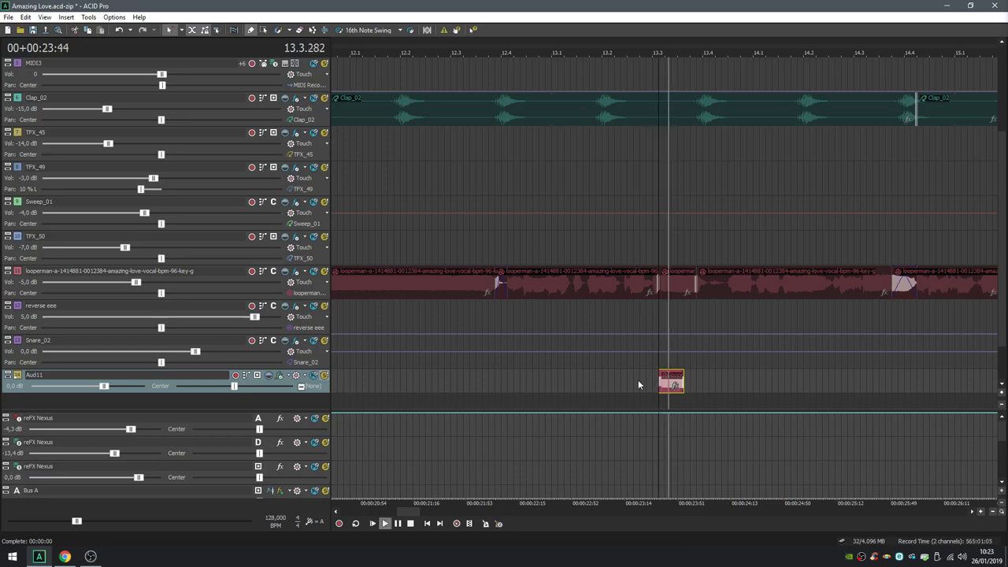
key("space")
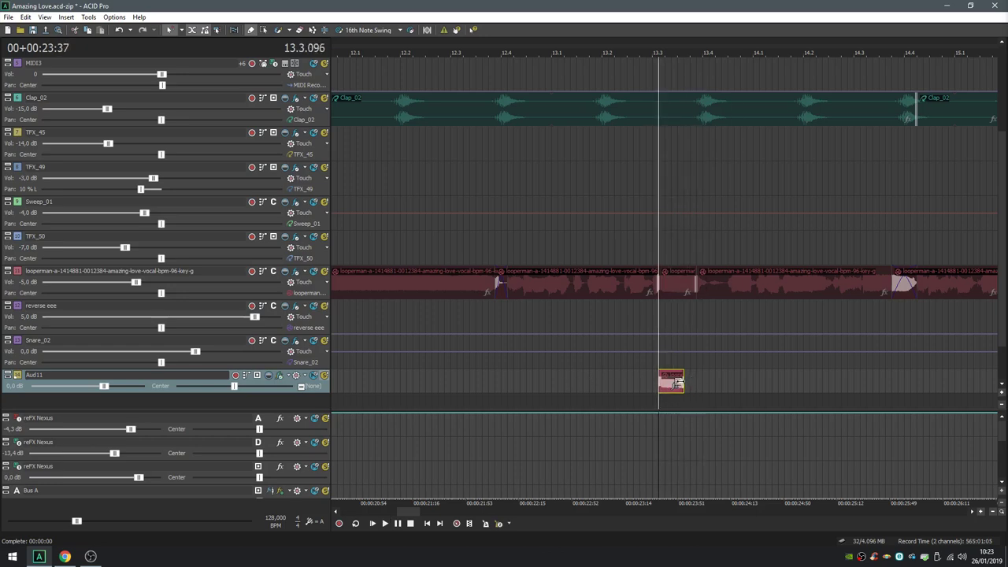
left_click_drag(678, 383, 679, 383)
key("space")
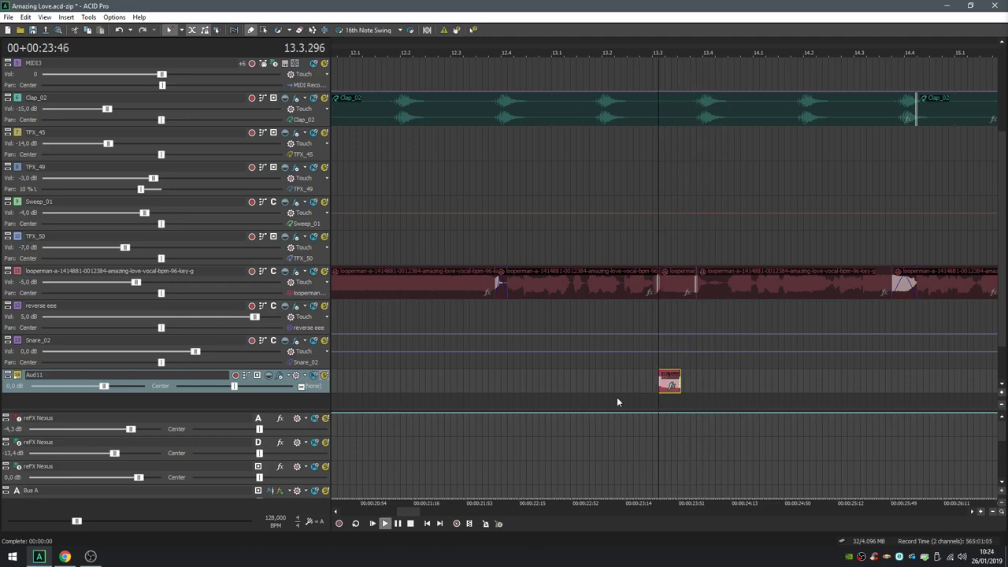
key("space")
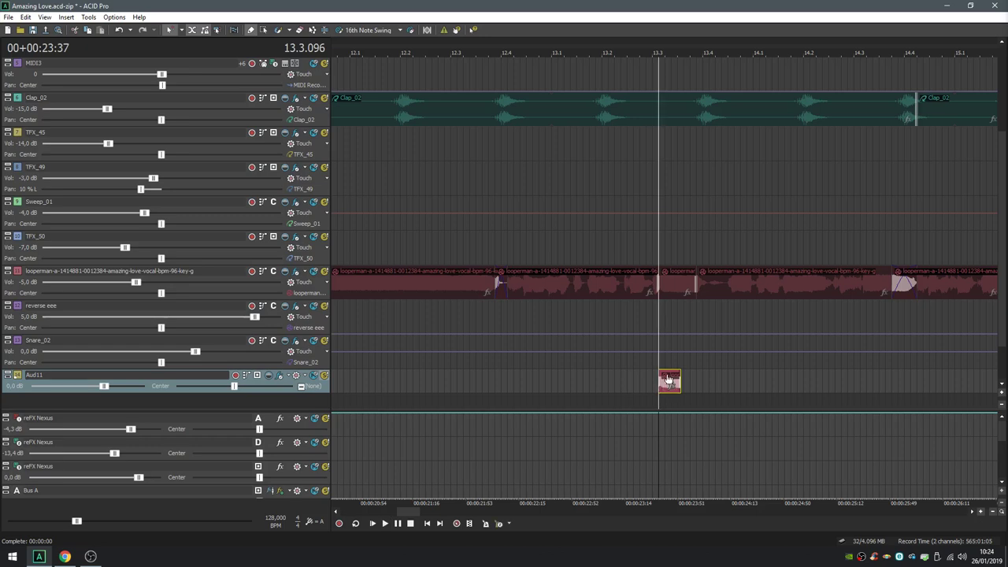
left_click_drag(668, 381, 425, 389)
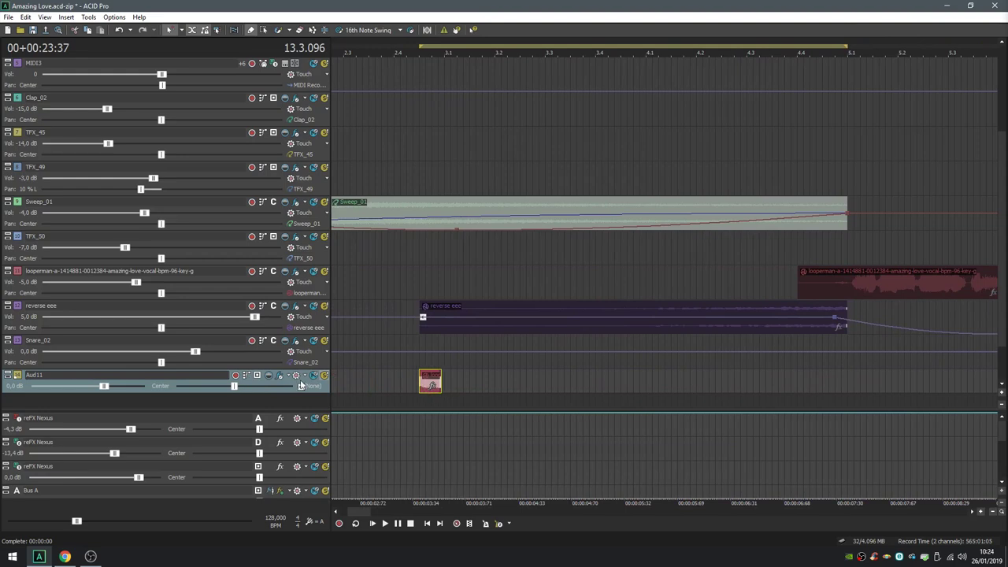
Add the Waves TrueVerb Mono plug-in to the effects chain of the new audio track.
left_click(280, 379)
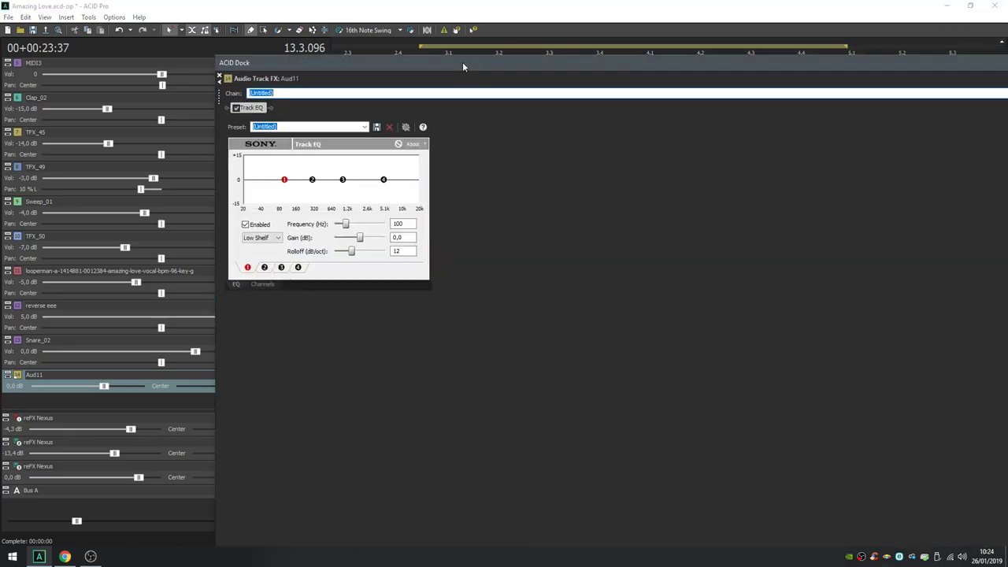
double_click(462, 61)
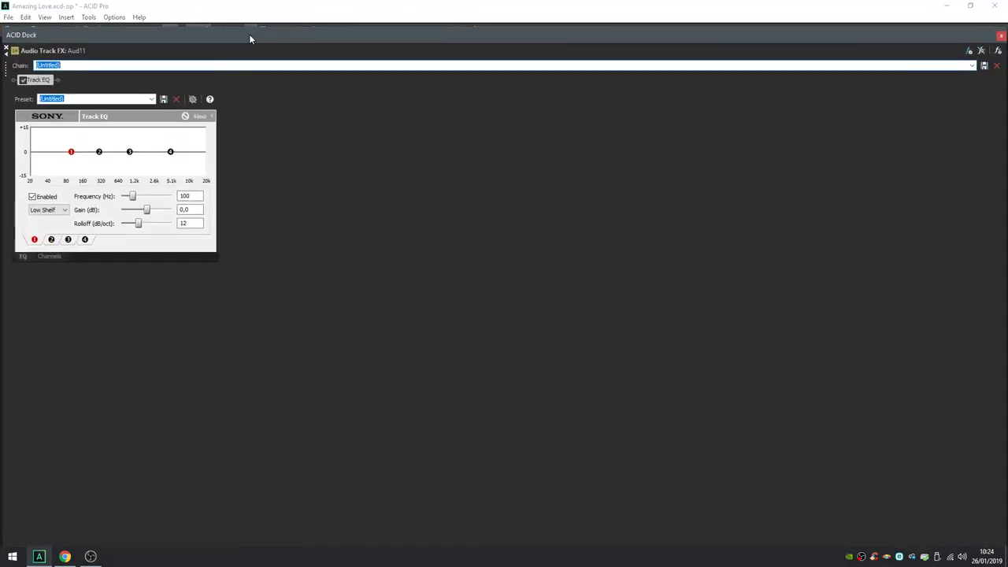
left_click(981, 51)
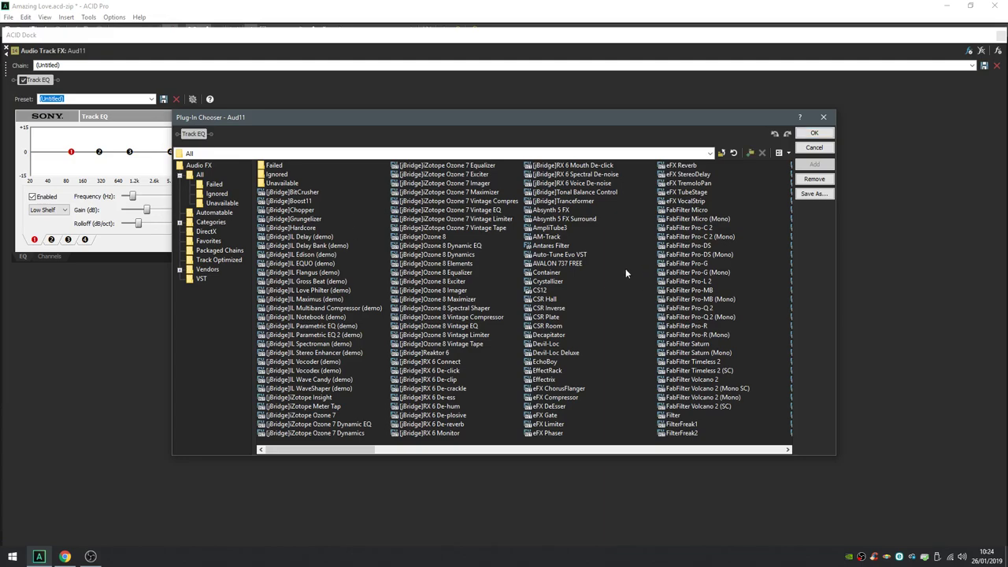
type("reaktor")
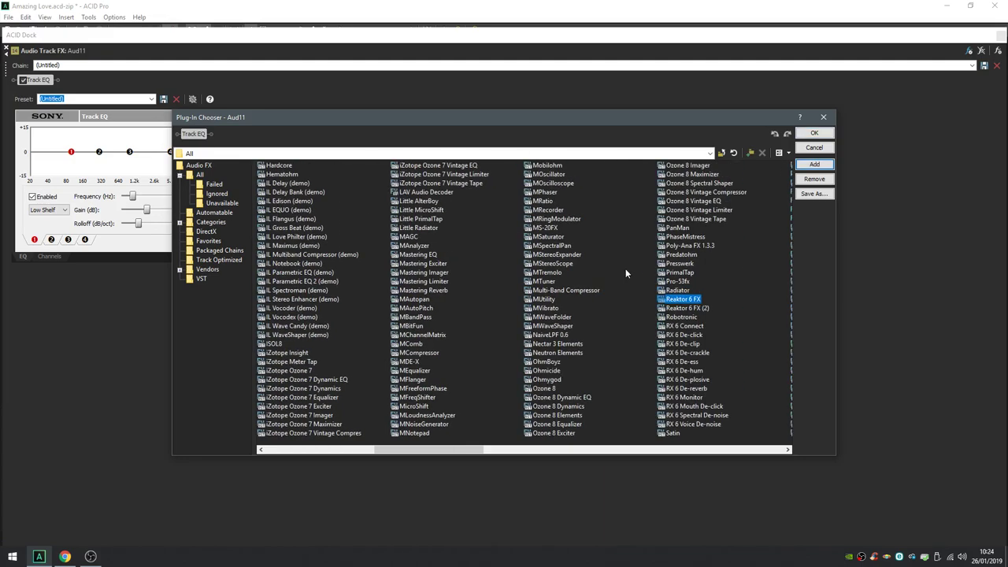
scroll(626, 273, "down", 10)
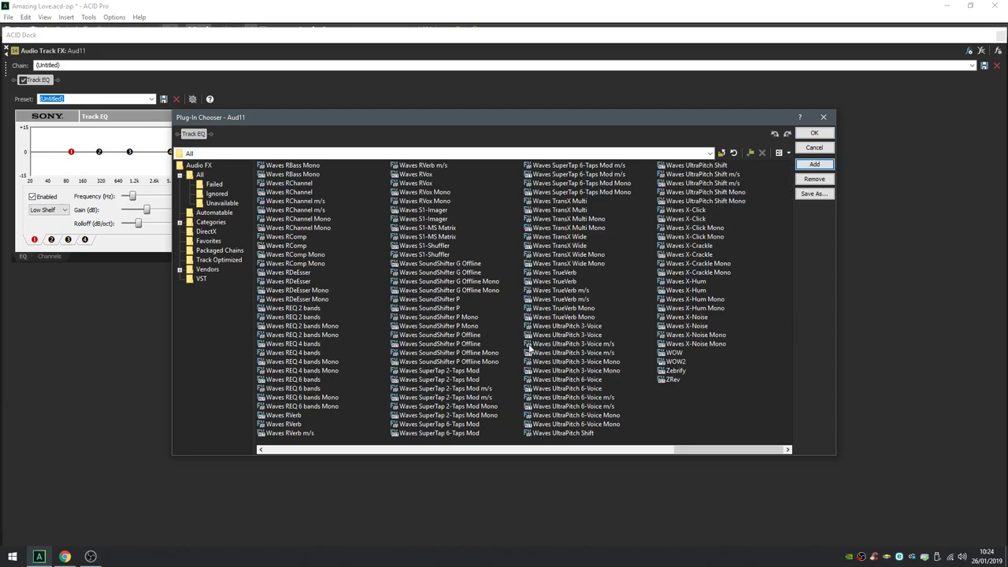
left_click(589, 309)
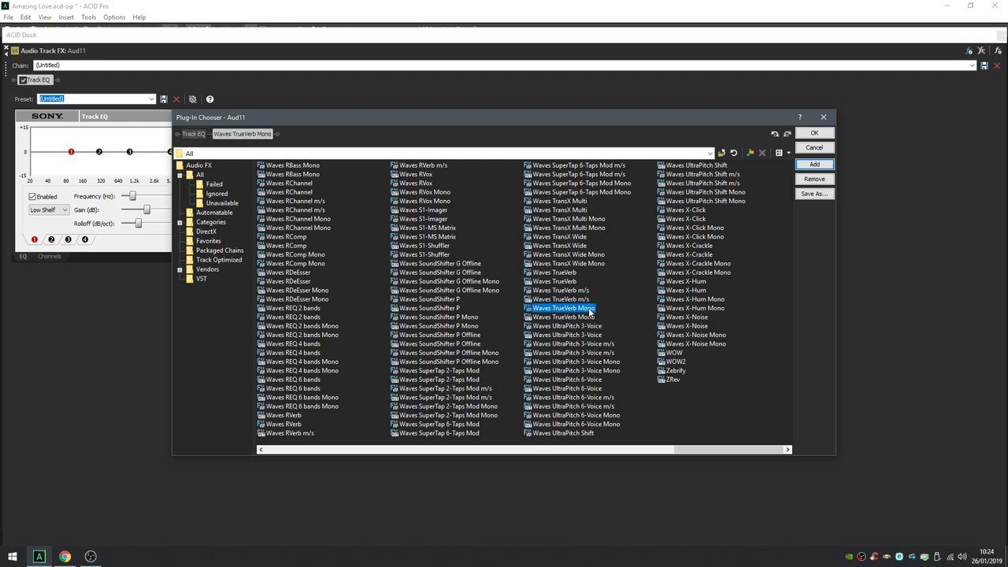
left_click(803, 134)
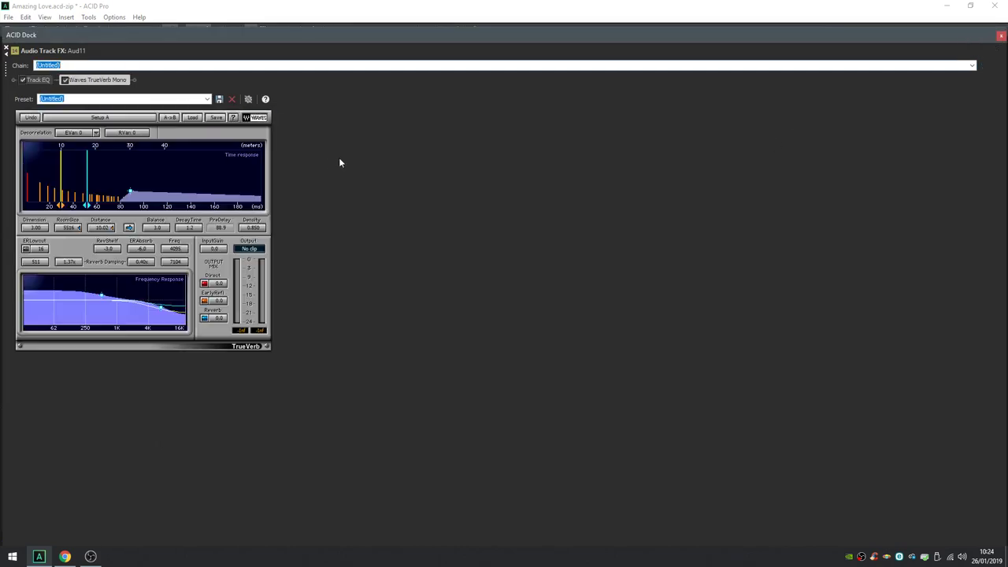
Load TrueVerb's New York plate preset and raise the reverb point in the time response graph.
left_click(192, 118)
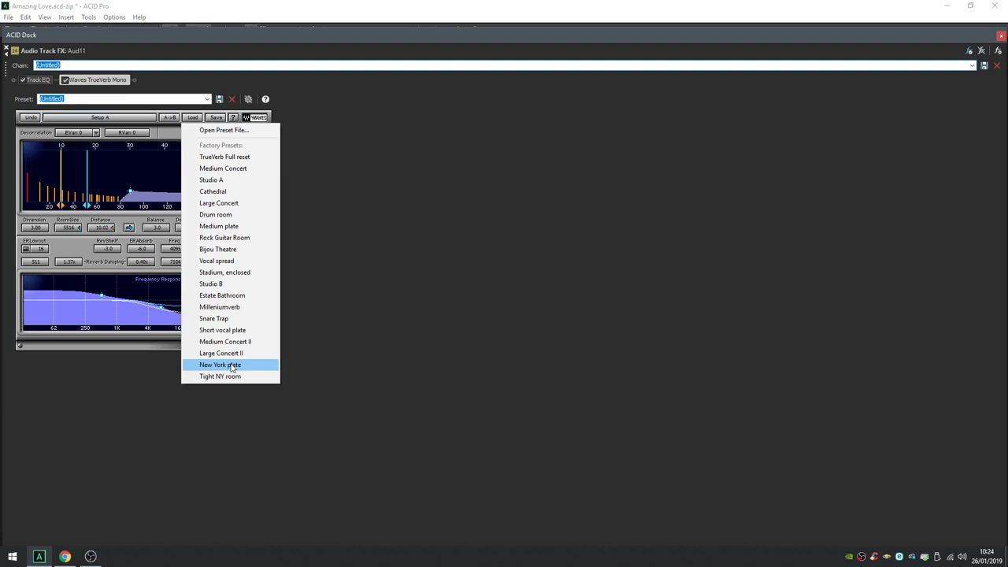
left_click(233, 367)
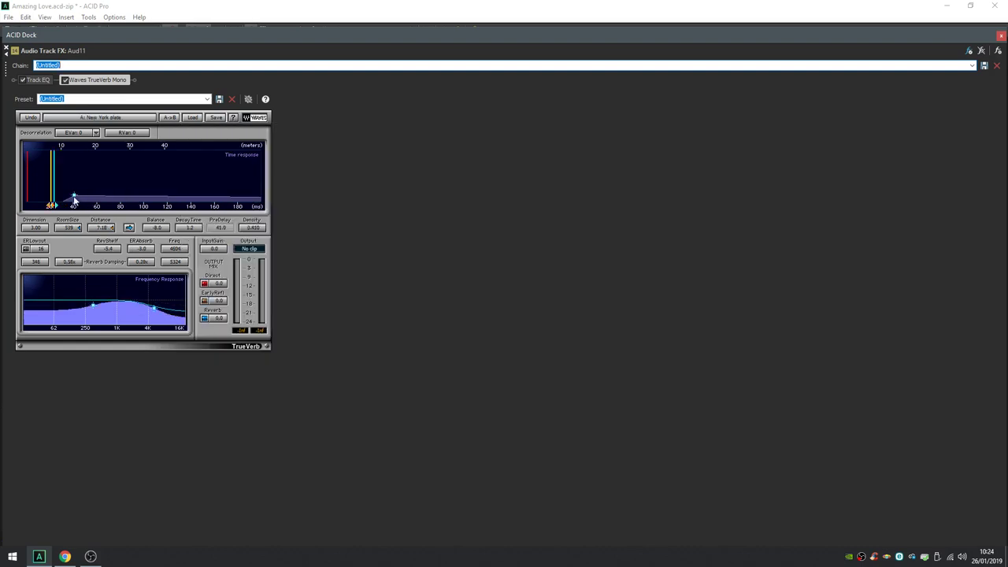
left_click_drag(74, 197, 74, 170)
left_click(1000, 36)
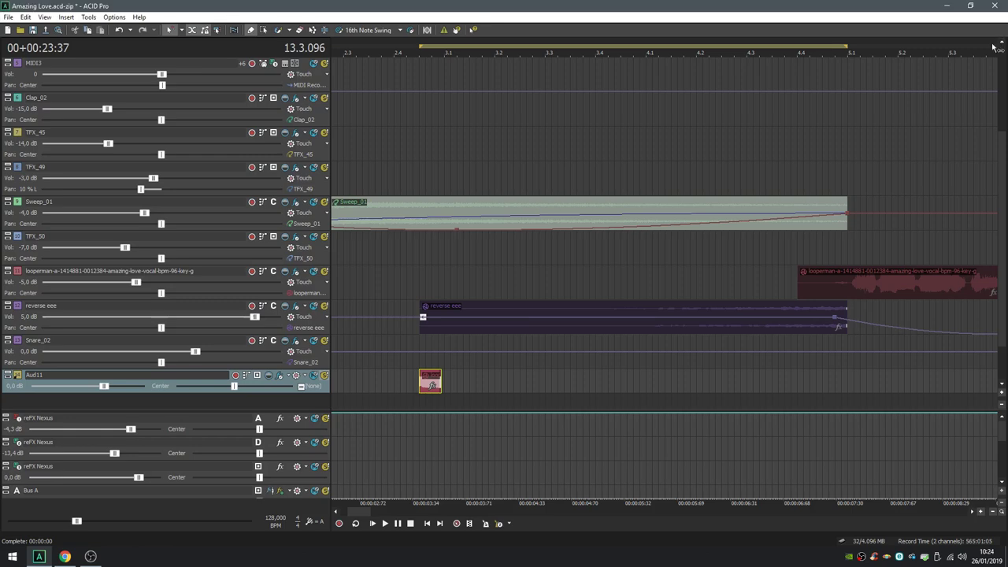
Play the trimmed vocal slice with its reverb tail from bar 2.4.240.
left_click(409, 366)
key("space")
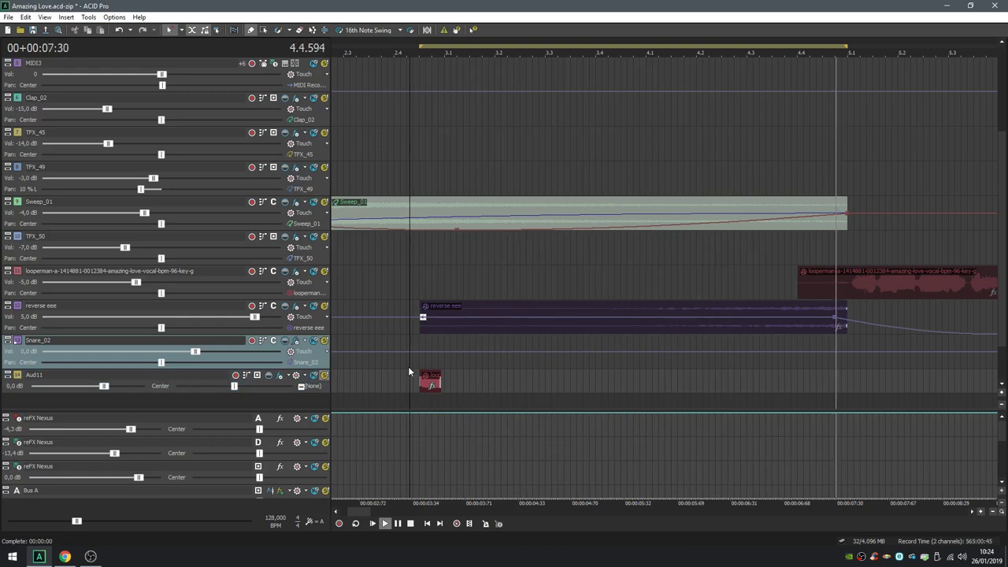
key("space")
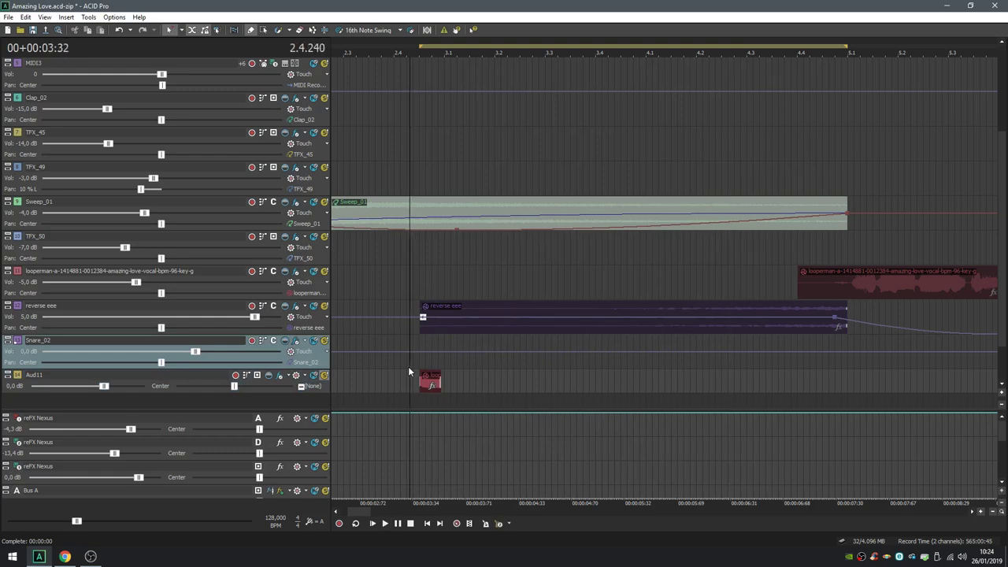
Insert a volume envelope on the Aud11 track and fade it from the vocal slice down to -Inf at 5.1.000.
right_click(434, 382)
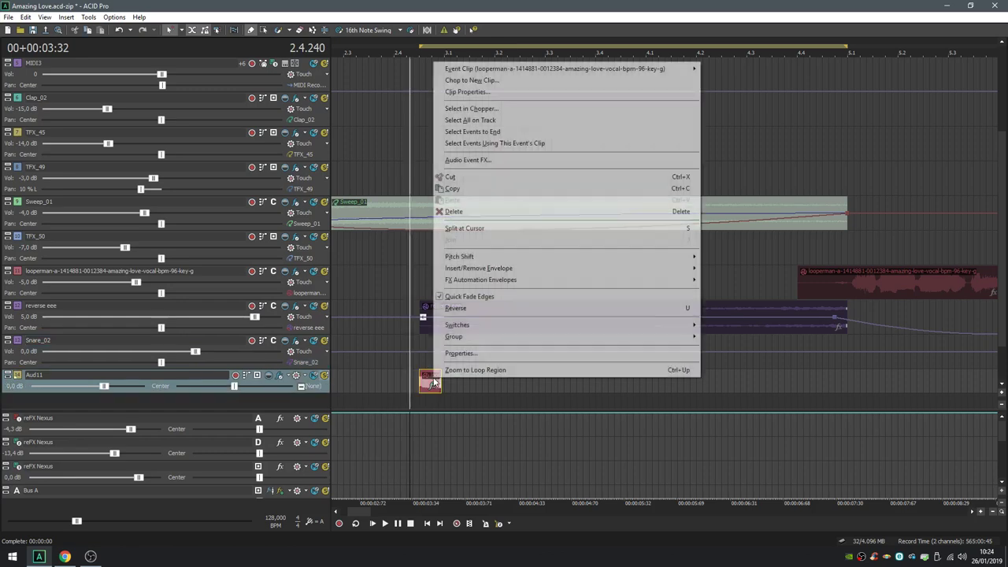
mouse_move(475, 276)
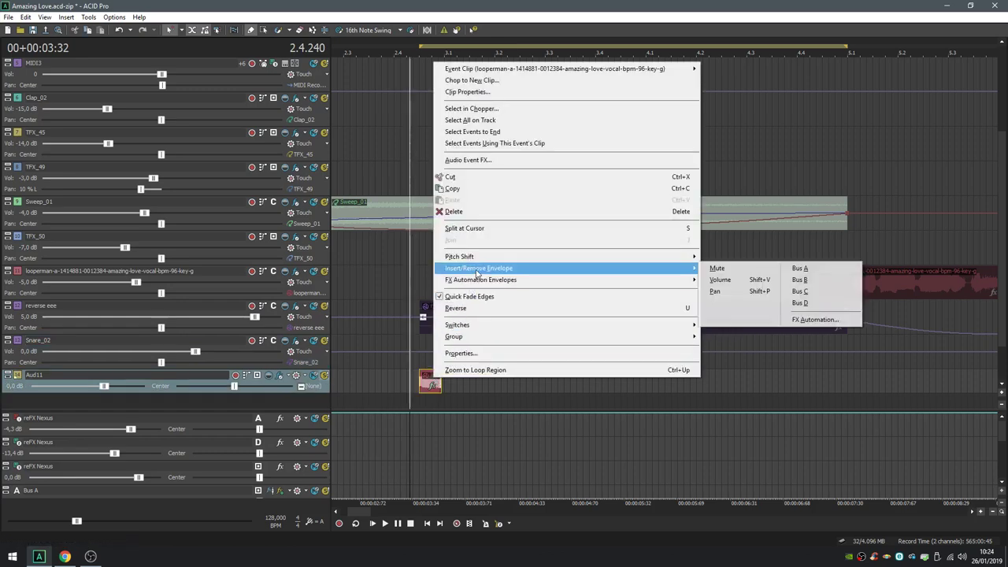
left_click(727, 282)
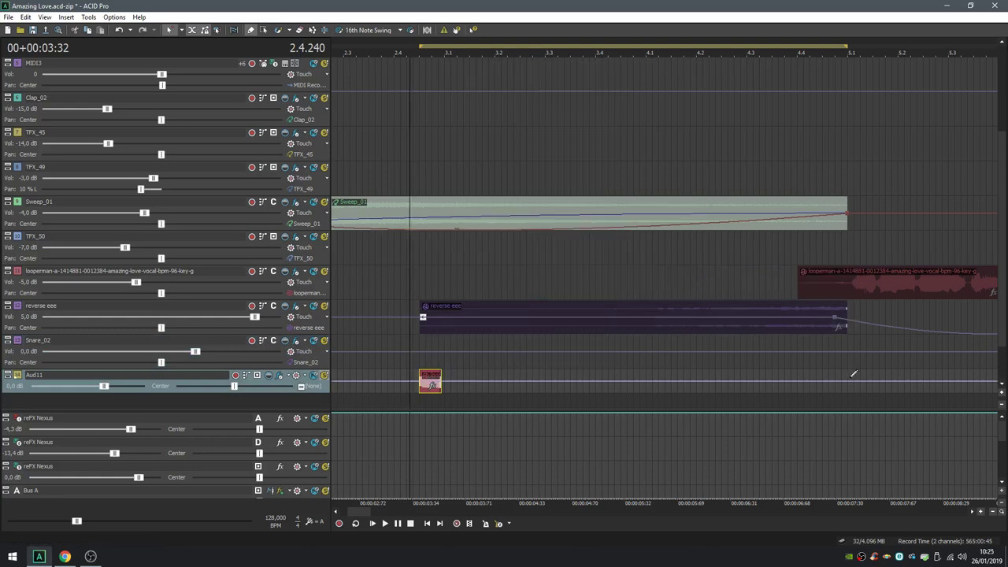
double_click(846, 382)
mouse_move(846, 384)
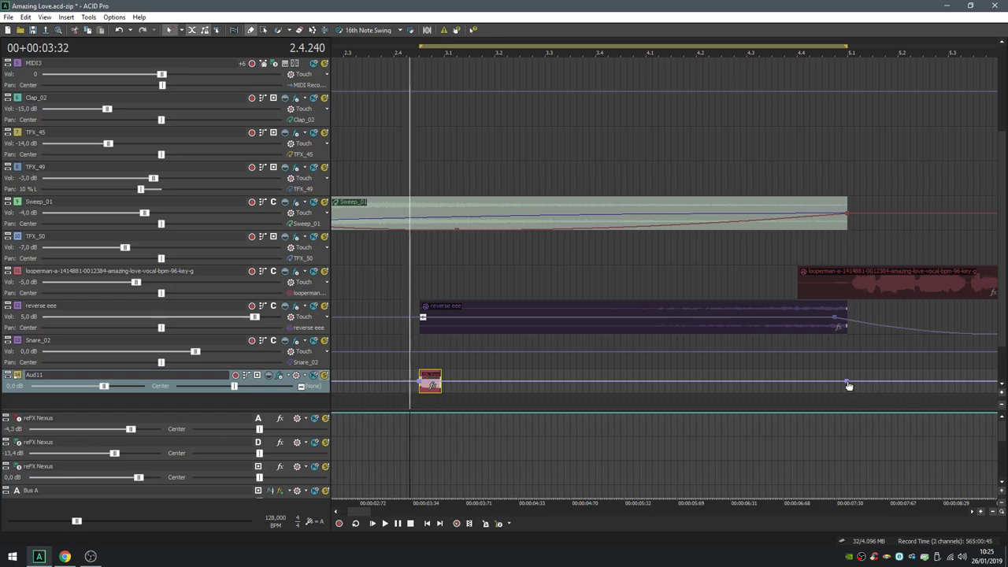
left_click_drag(847, 385, 844, 415)
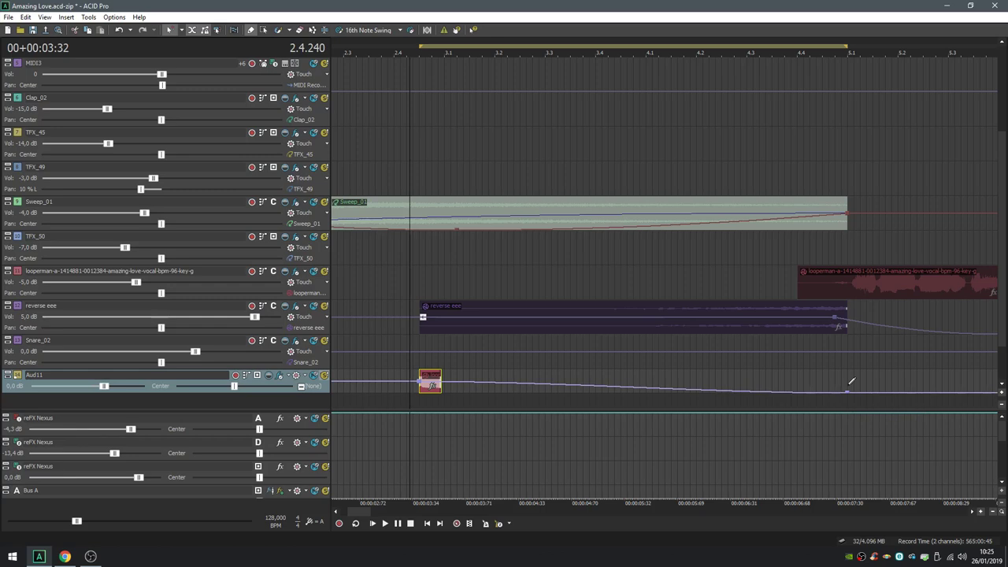
left_click(848, 395)
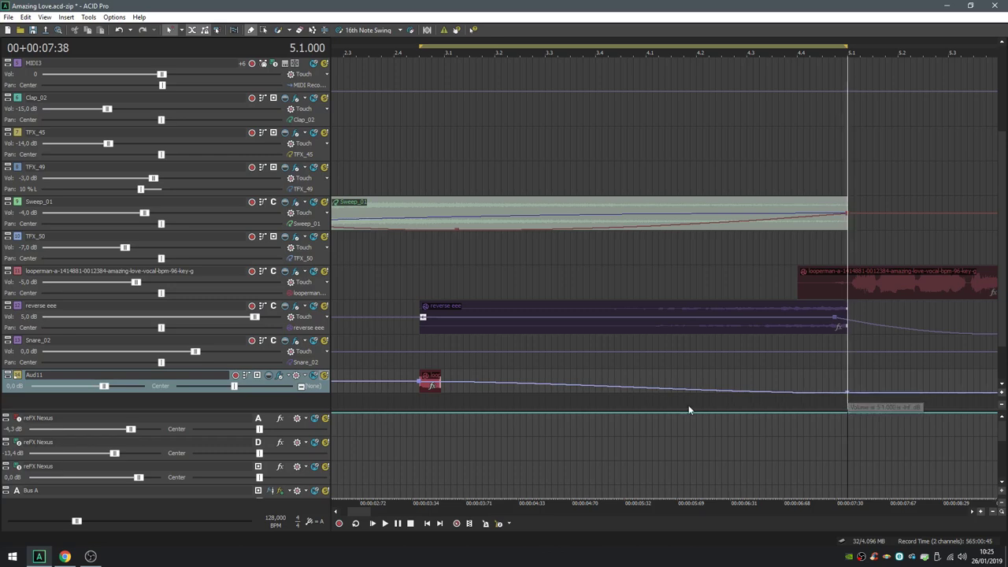
Play the vocal slice from its start to hear the reverb tail with the volume fade.
left_click(422, 355)
key("space")
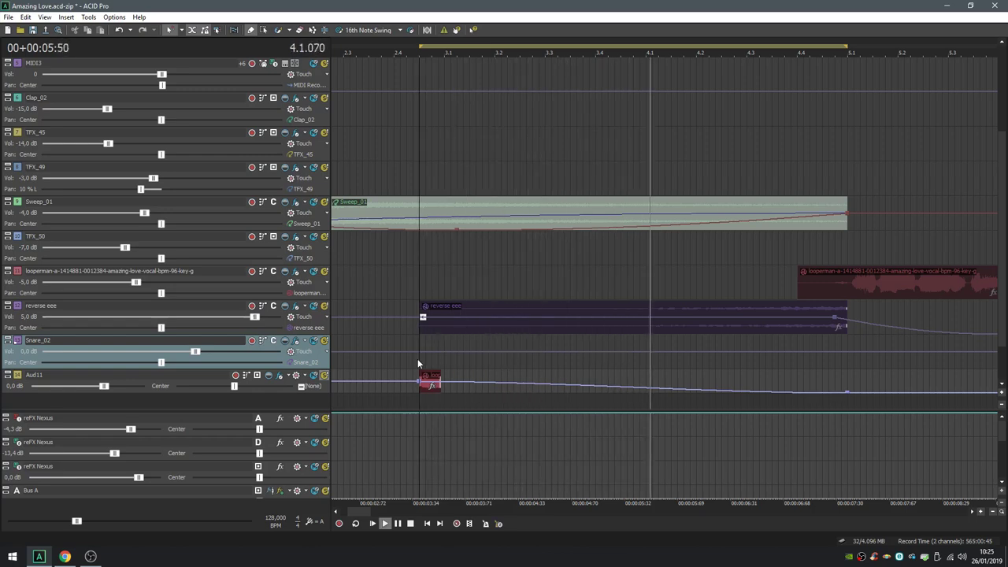
key("space")
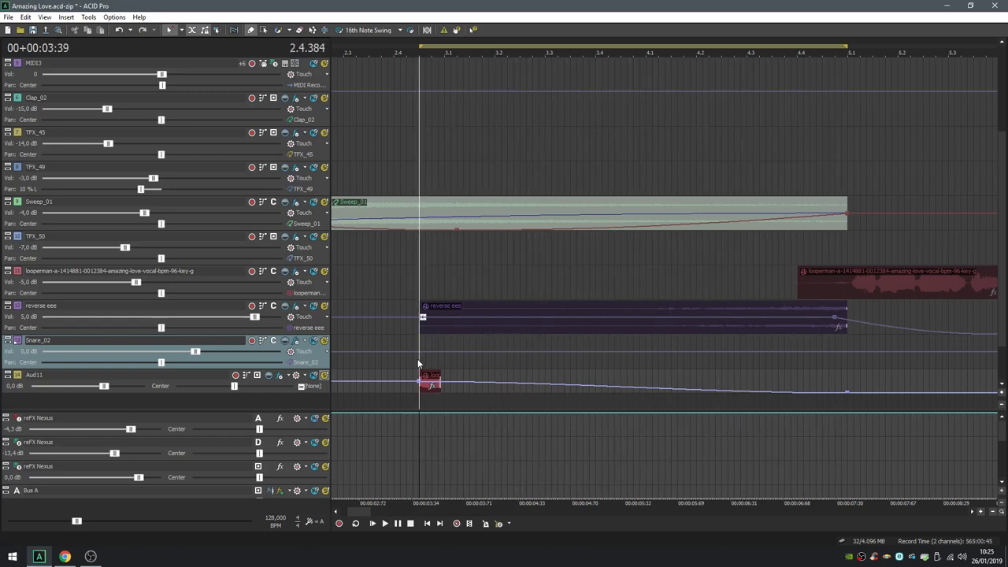
Turn on loop playback for the marked region and audition the faded slice on Aud11 within it.
scroll(418, 364, "down", 2)
scroll(418, 364, "down", 1)
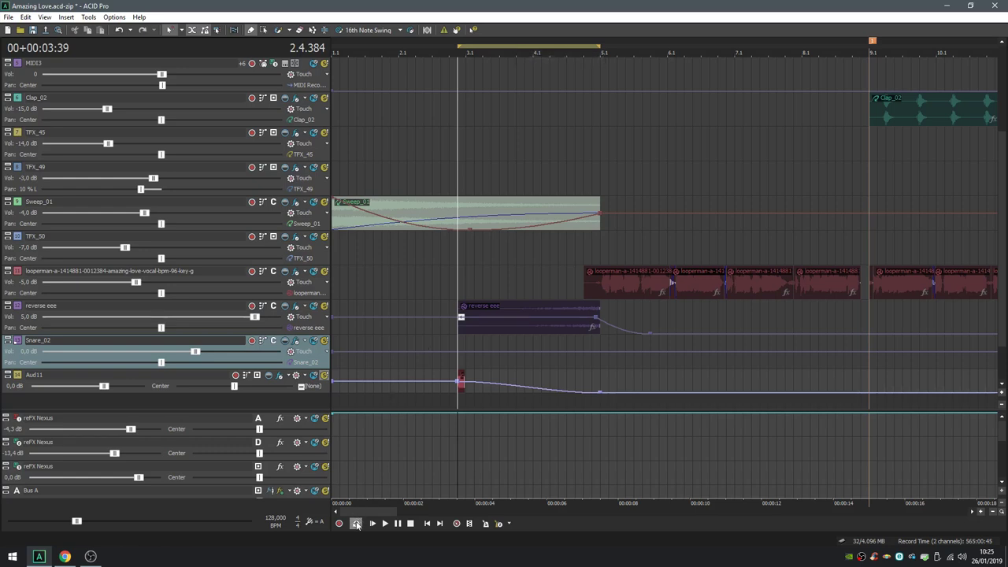
left_click(356, 524)
left_click(460, 383)
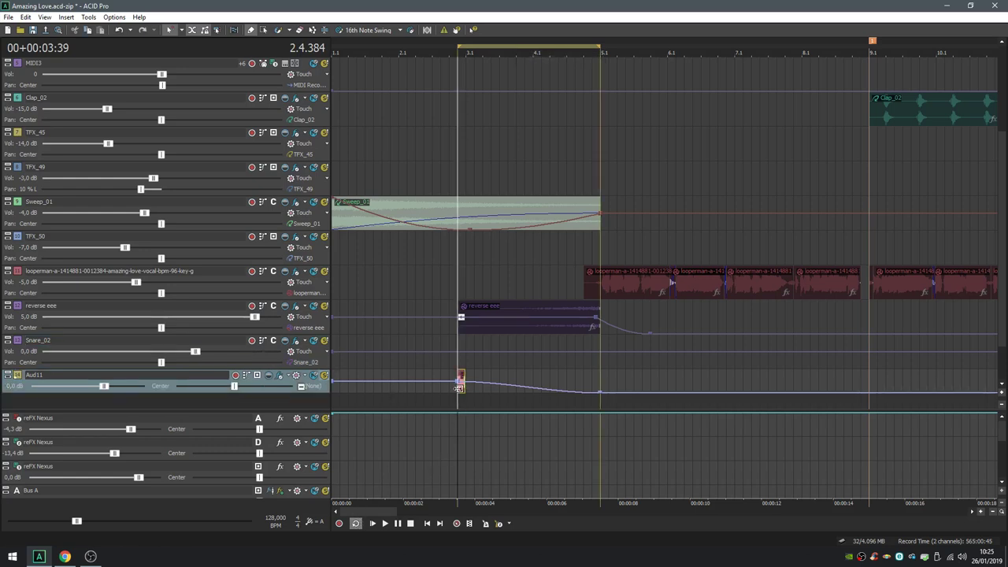
key("space")
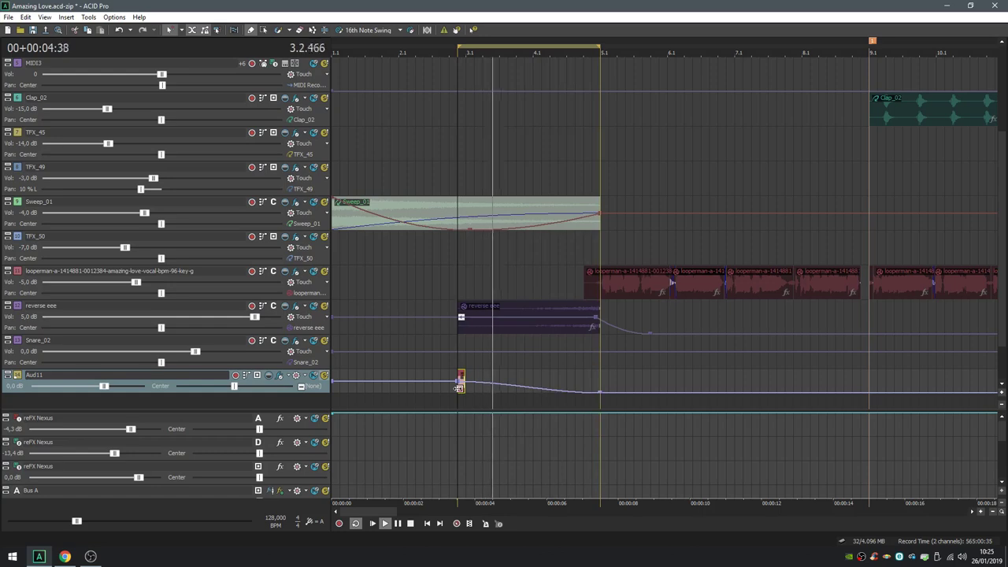
key("space")
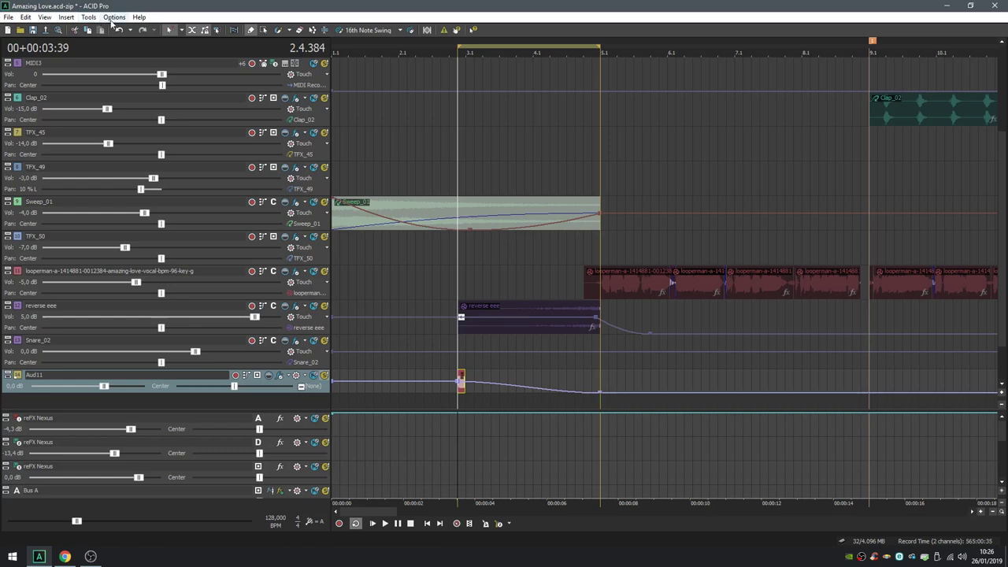
Render the loop region only to a new track as New Track 2.flac in FLAC Audio format.
left_click(113, 18)
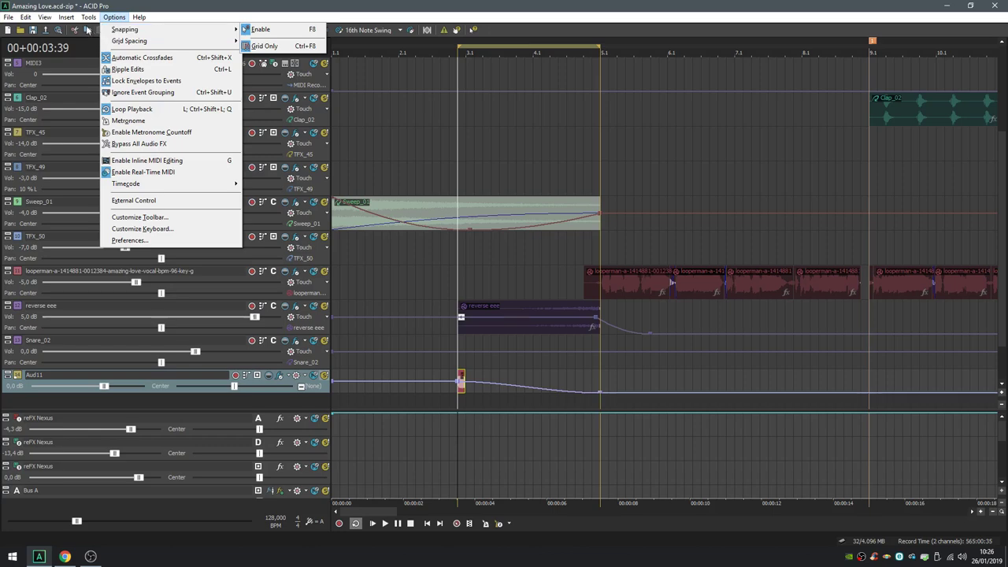
mouse_move(88, 22)
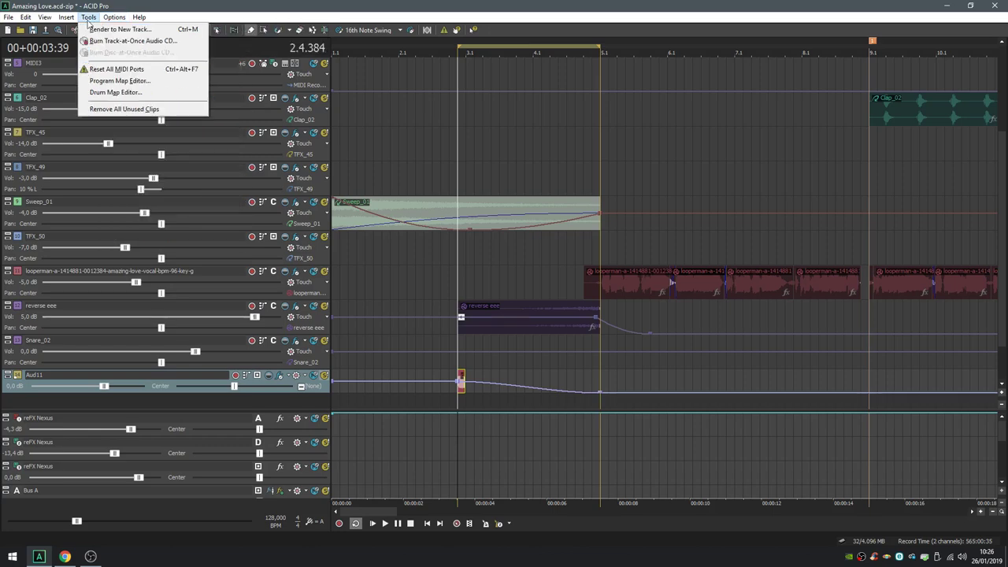
left_click(118, 29)
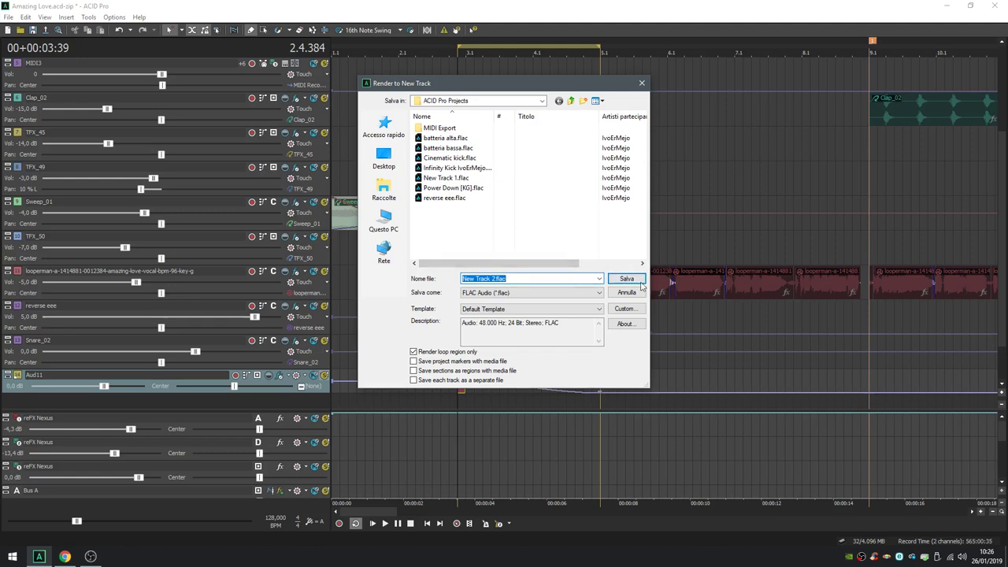
left_click(627, 279)
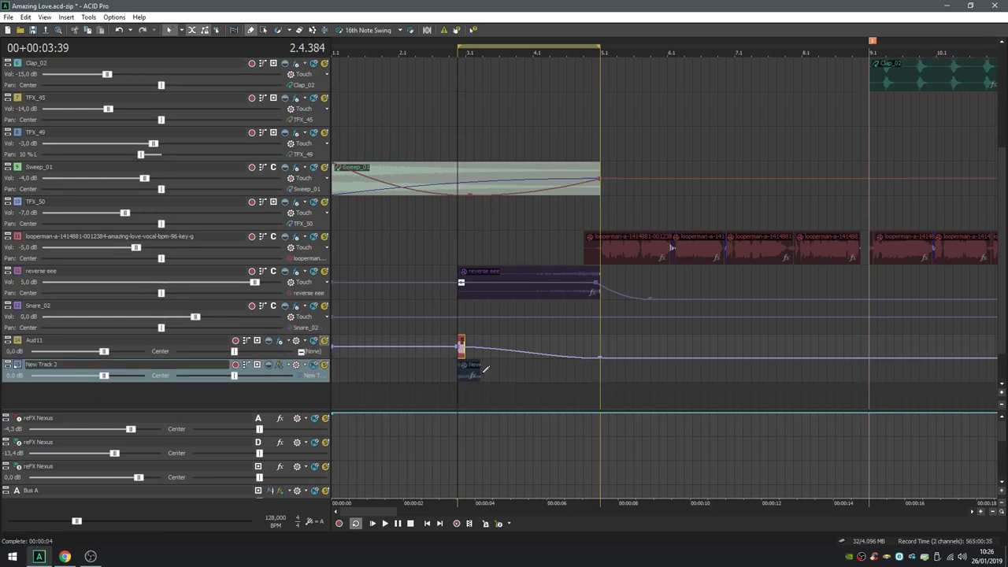
Draw the rendered clip on New Track 2 from the loop region's start to 5.1 and audition it.
left_click_drag(486, 369, 600, 362)
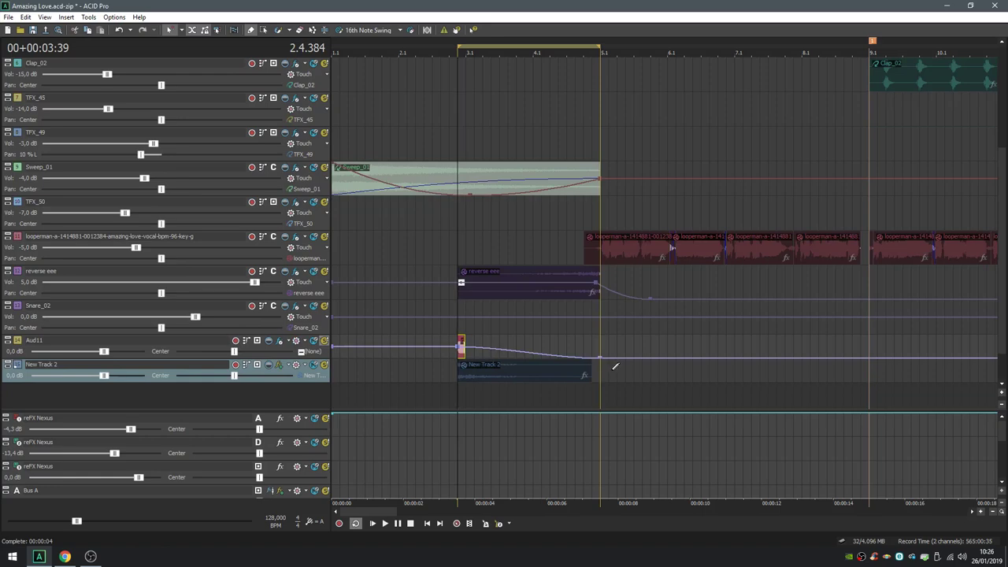
left_click(598, 371)
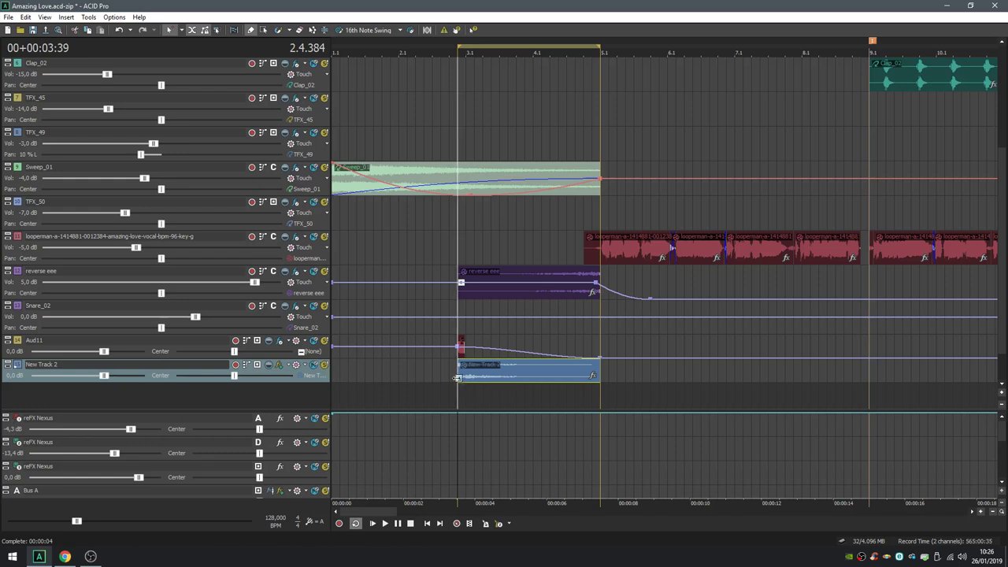
key("space")
key("space")
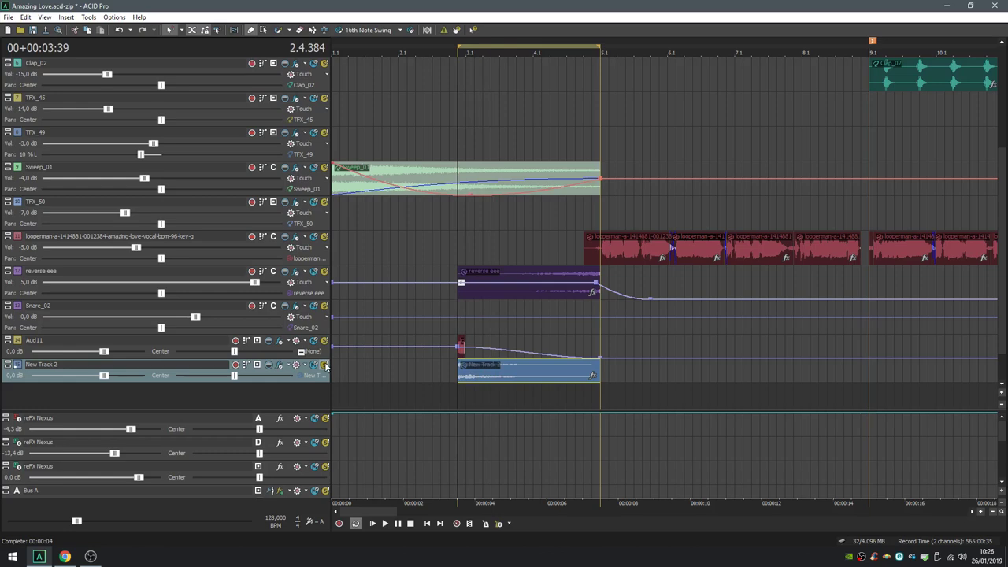
Solo New Track 2 and play the rendered reverb clip from the start of the loop region.
left_click(325, 365)
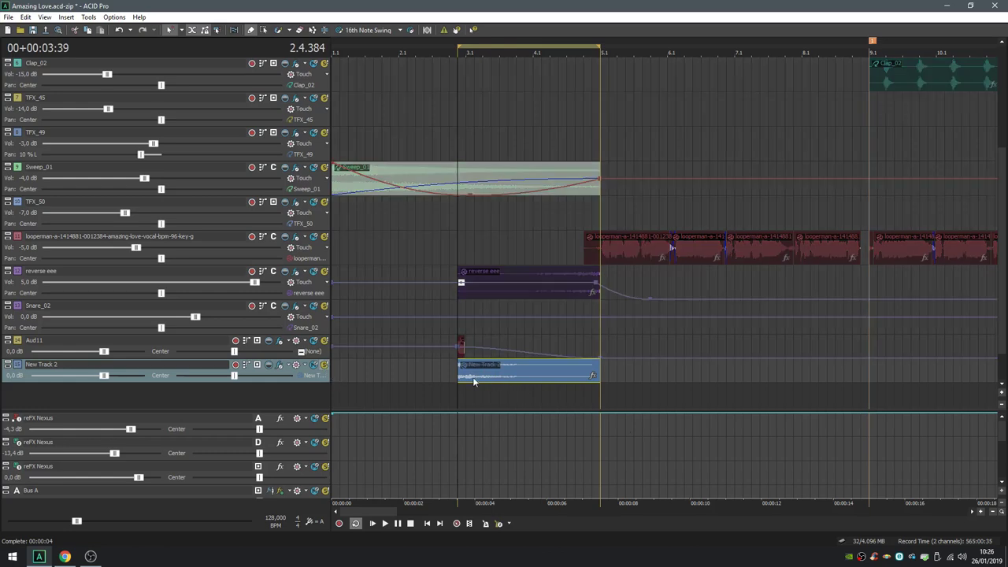
key("space")
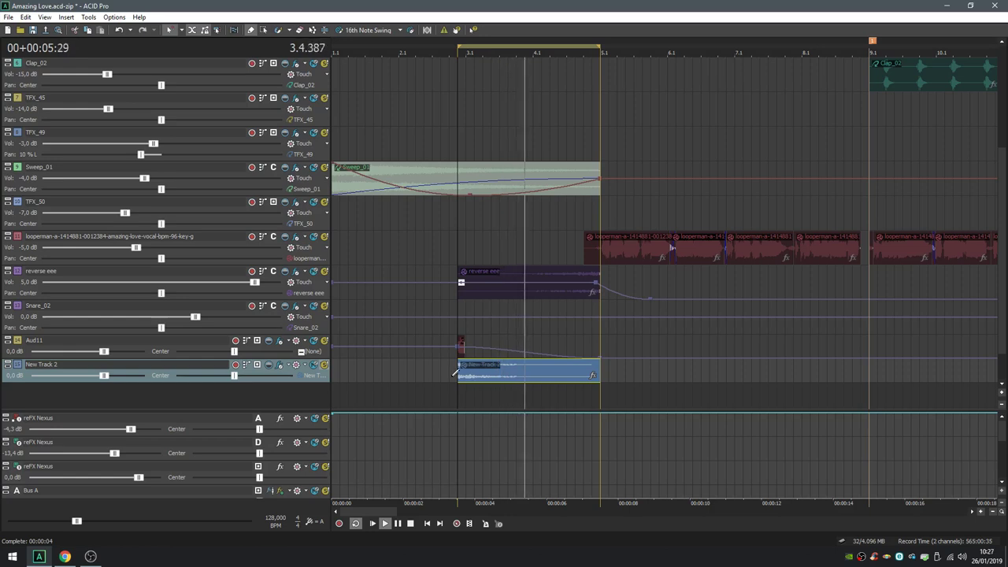
key("space")
key("space")
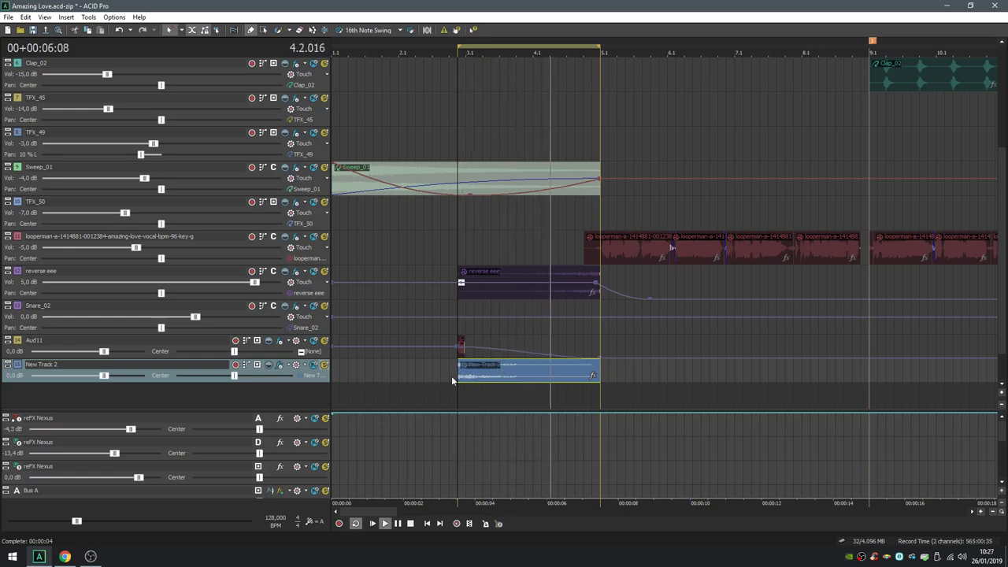
key("space")
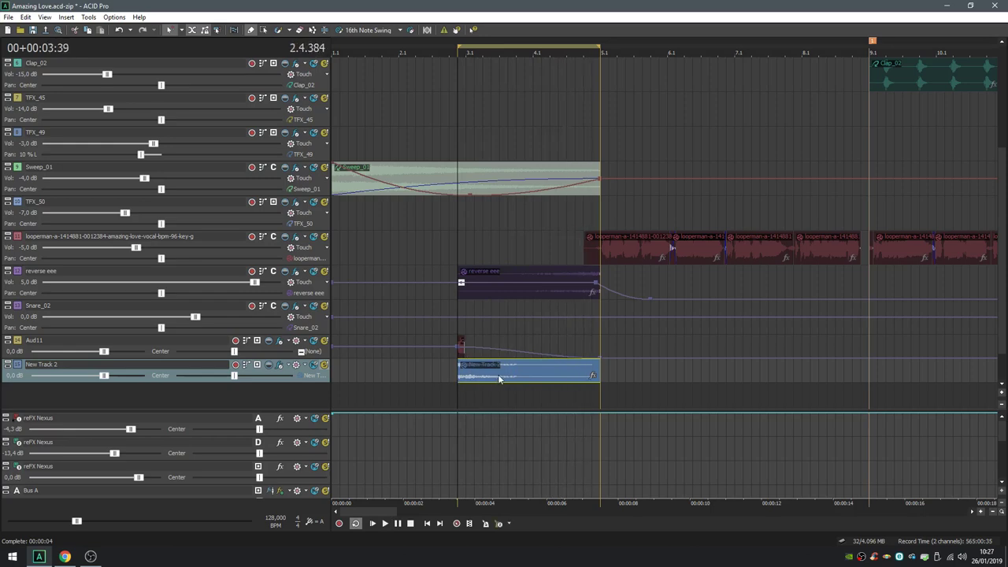
Reverse the rendered clip on New Track 2 and play it back.
right_click(498, 377)
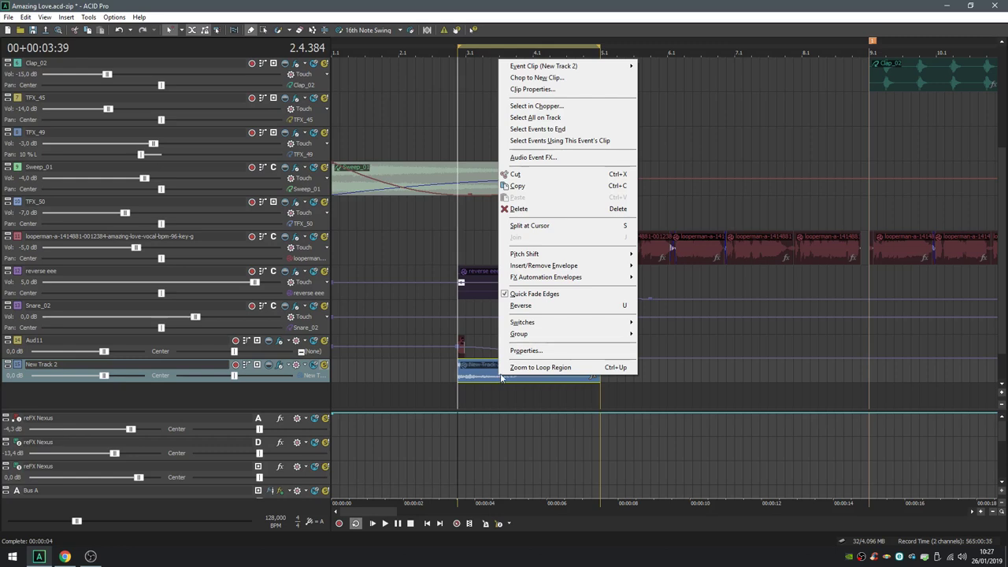
left_click(541, 312)
key("space")
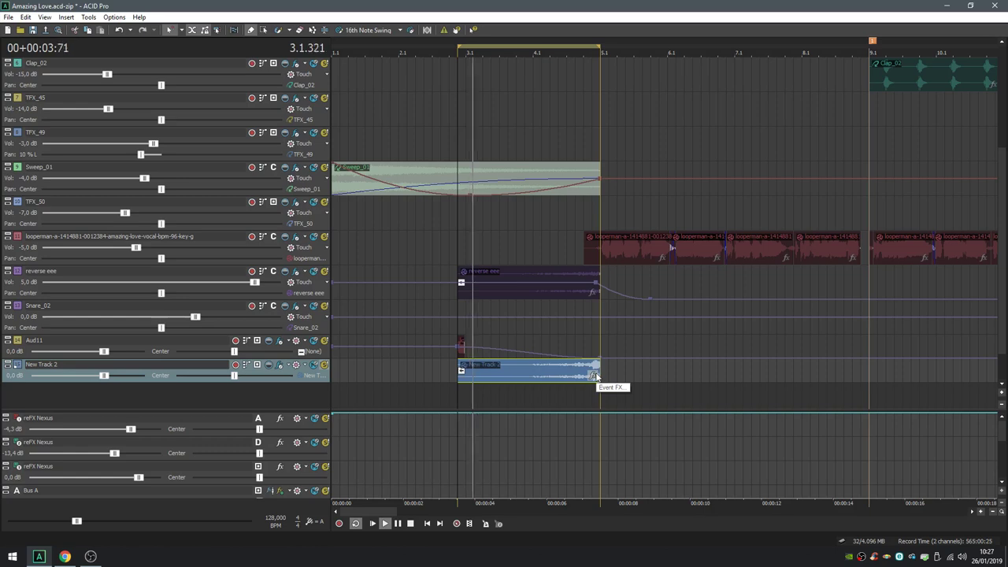
key("space")
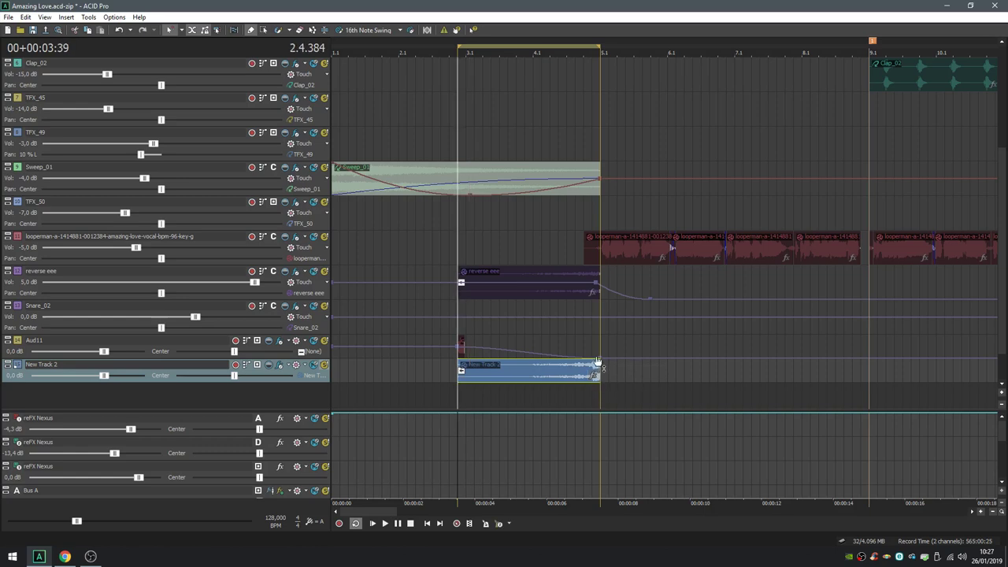
Insert a volume envelope on New Track 2.
right_click(557, 372)
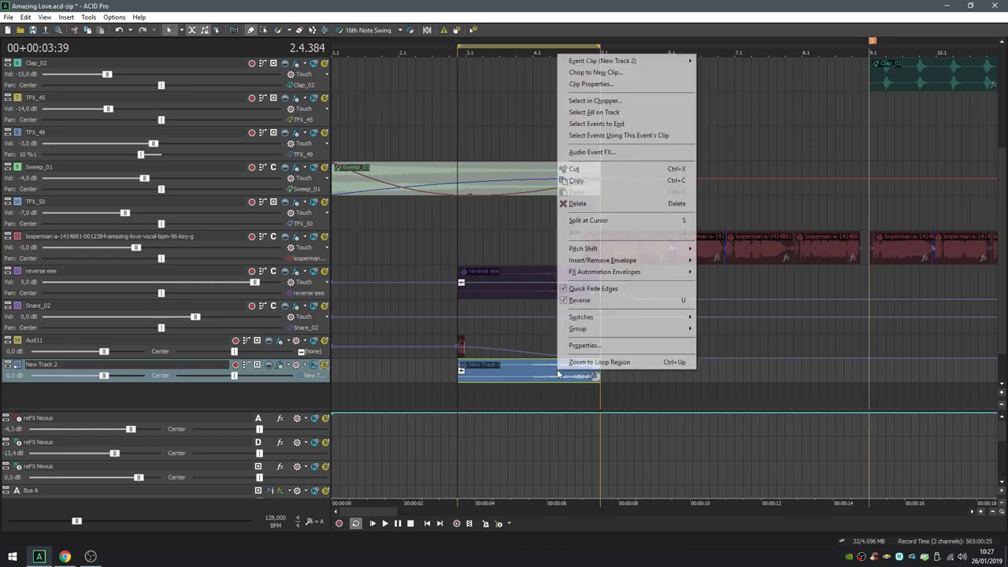
mouse_move(602, 262)
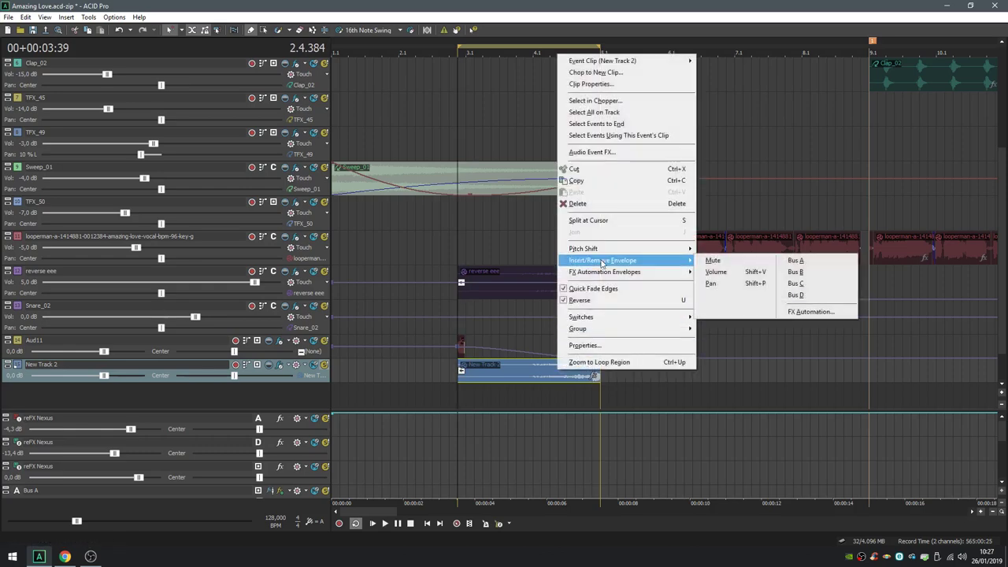
left_click(716, 272)
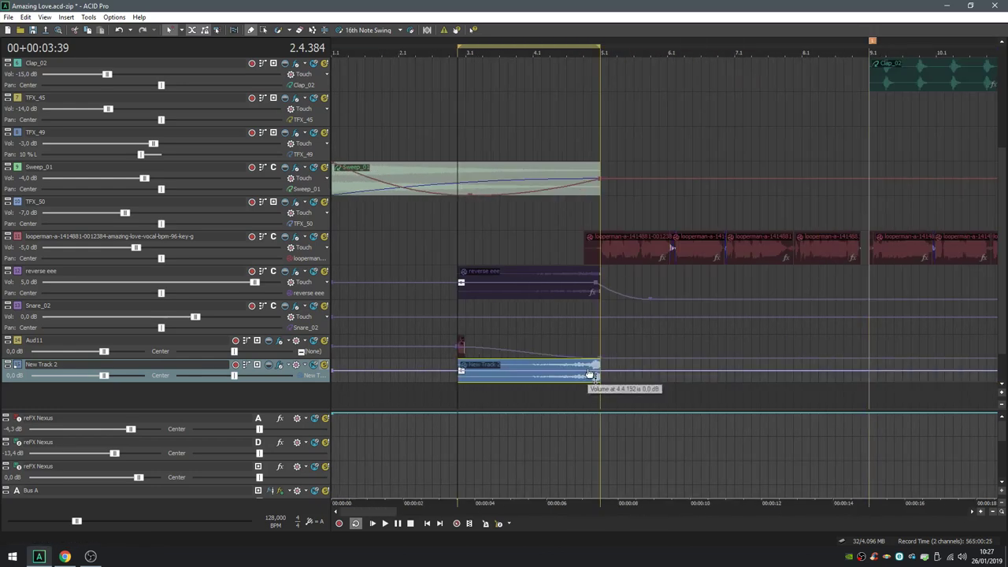
scroll(594, 378, "up", 2)
scroll(843, 408, "down", 2)
Shift the reversed clip slightly later with its end trimmed at 5.1, and audition it with looping off.
left_click_drag(510, 378, 517, 381)
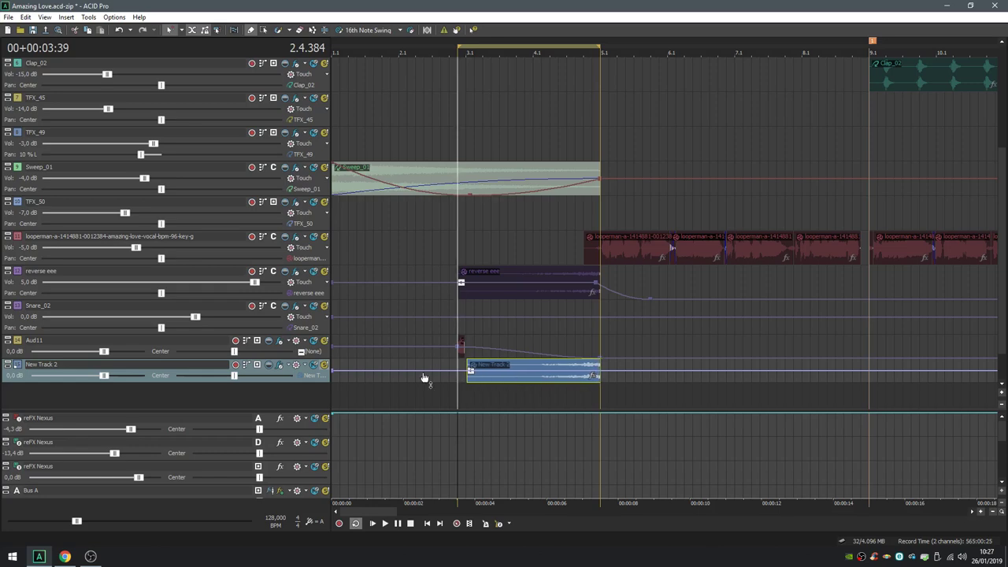
key("space")
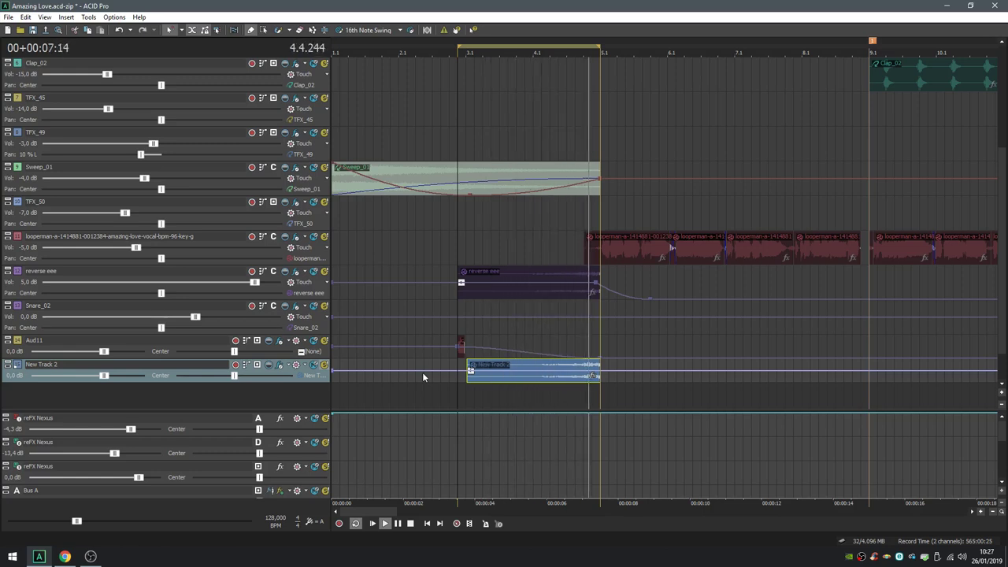
key("space")
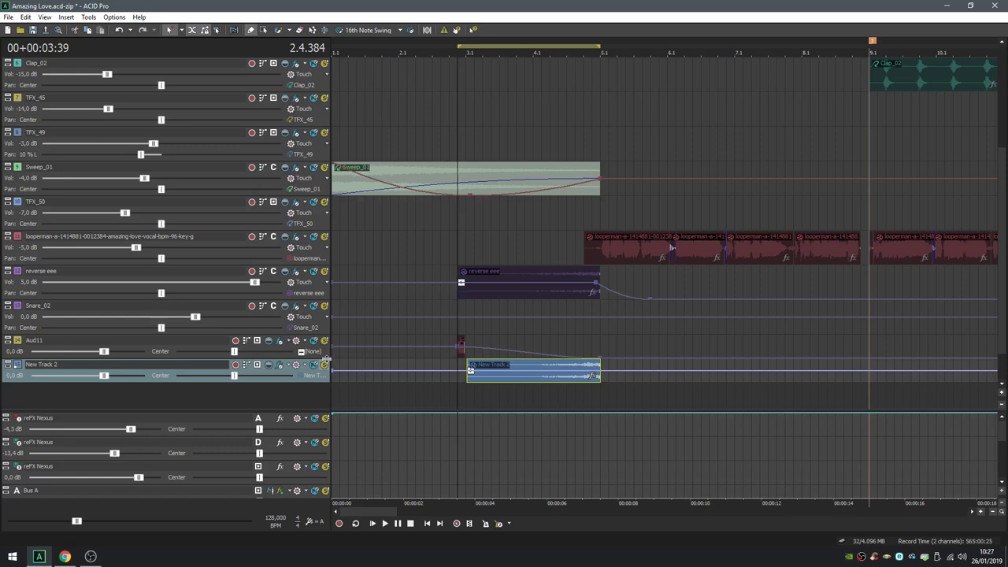
key("space")
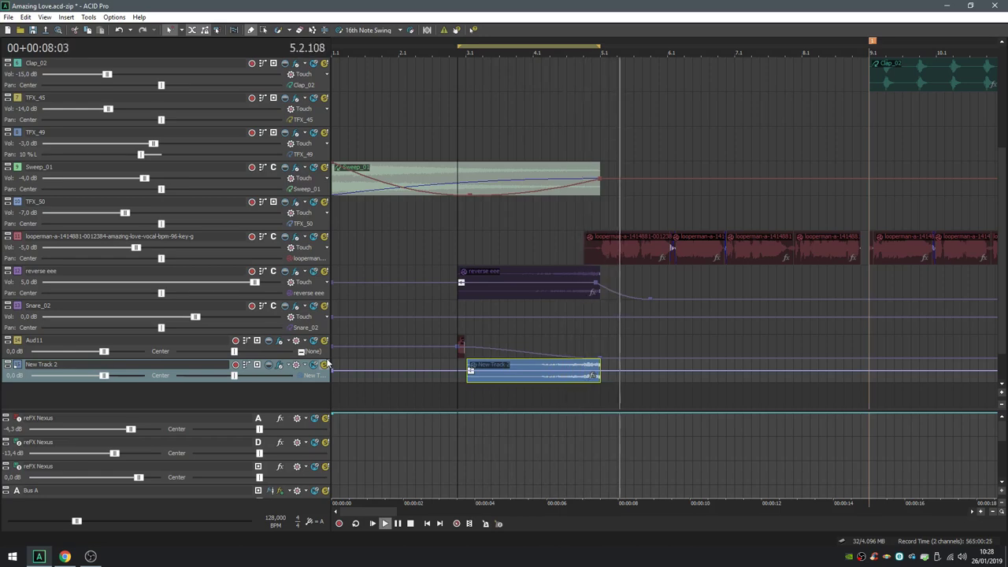
key("space")
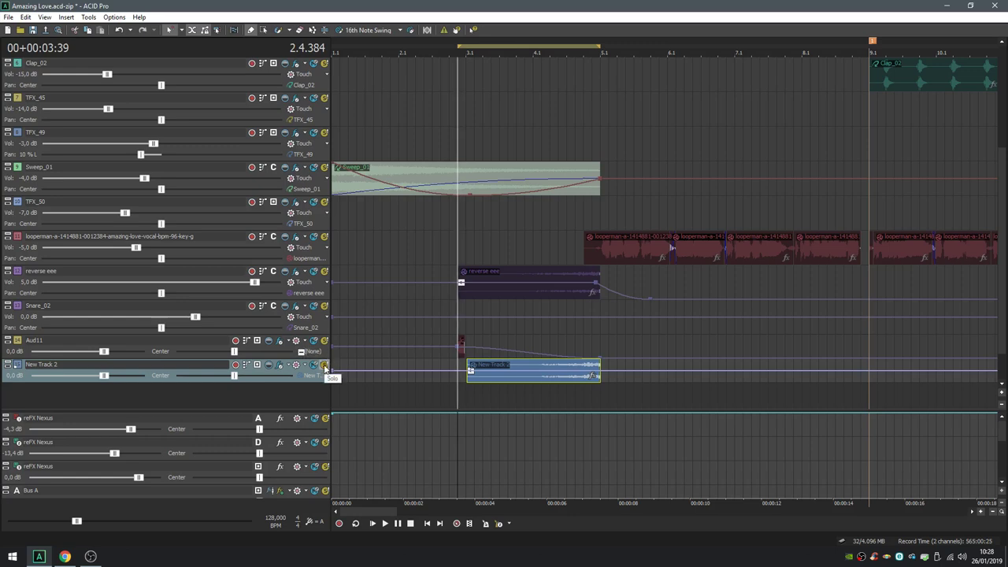
Route New Track 2 to Bus C and play the soloed reversed clip from just before its start.
left_click(257, 367)
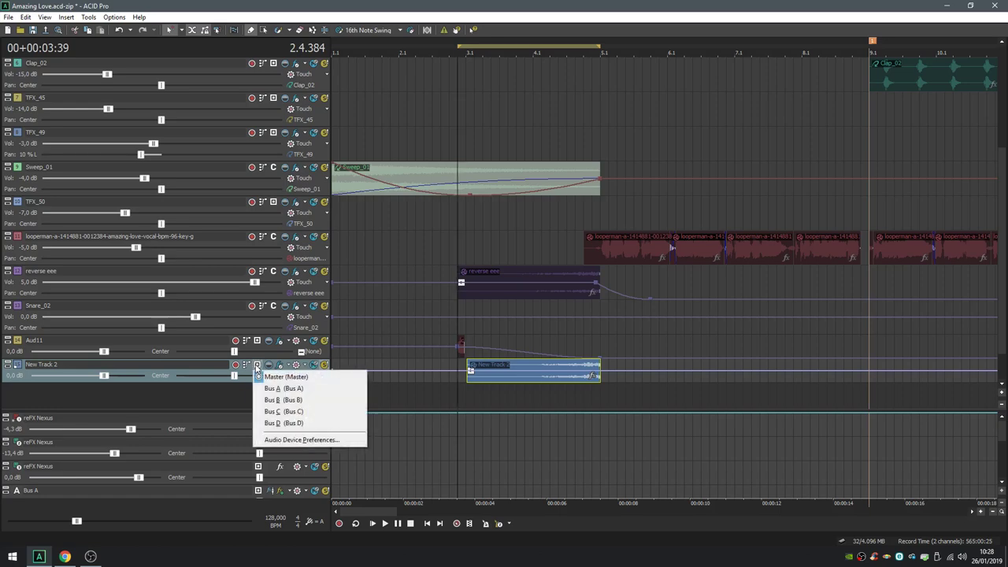
left_click(282, 412)
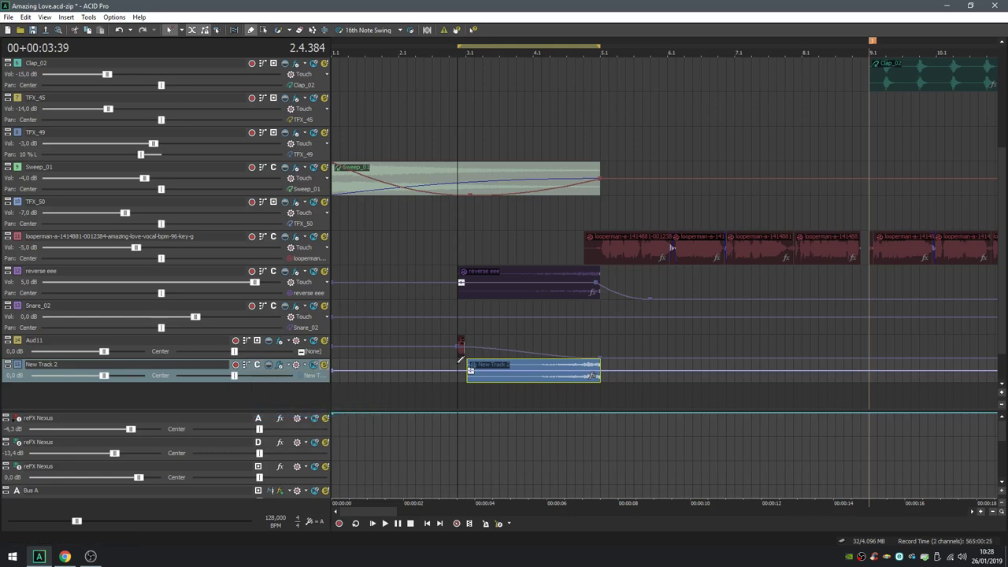
left_click(459, 368)
key("space")
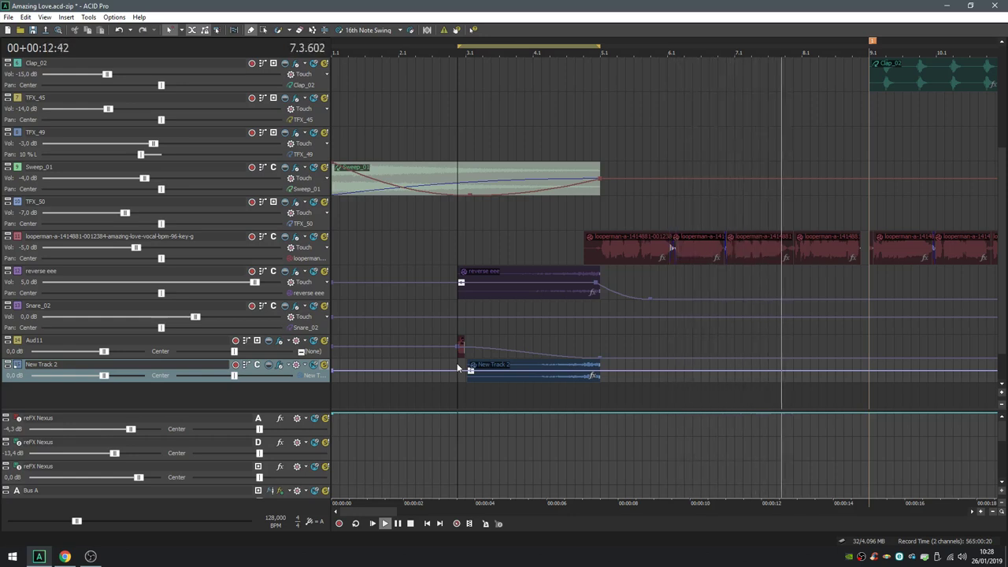
key("space")
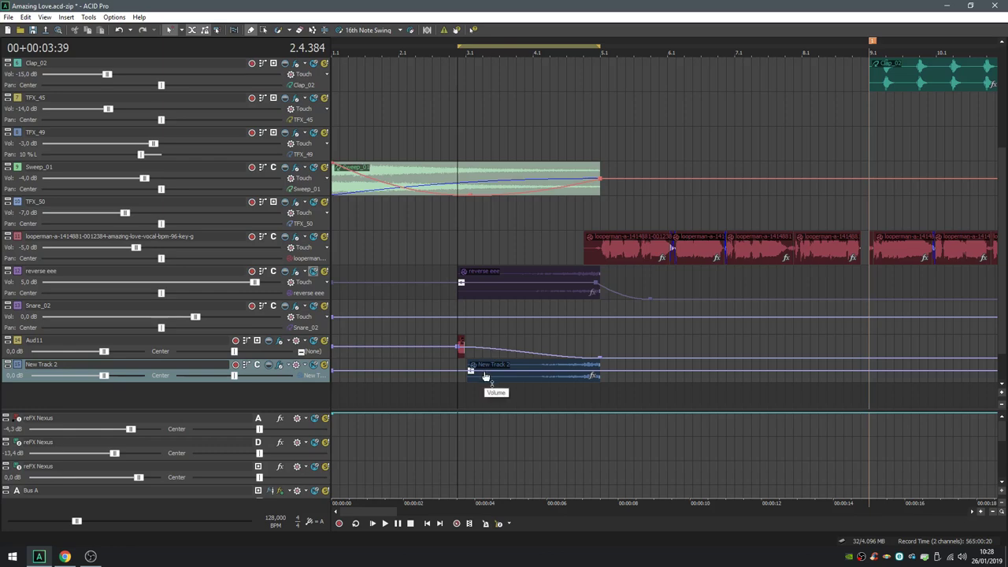
Mute the Aud11 track and audition the reversed reverb leading into the vocal within the full mix, playing from the project start.
left_click(374, 524)
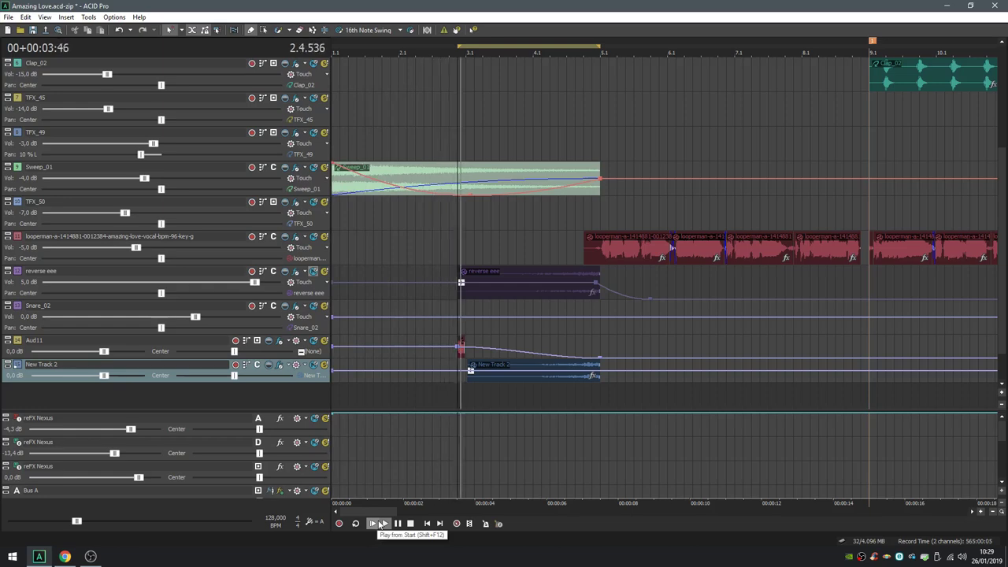
key("space")
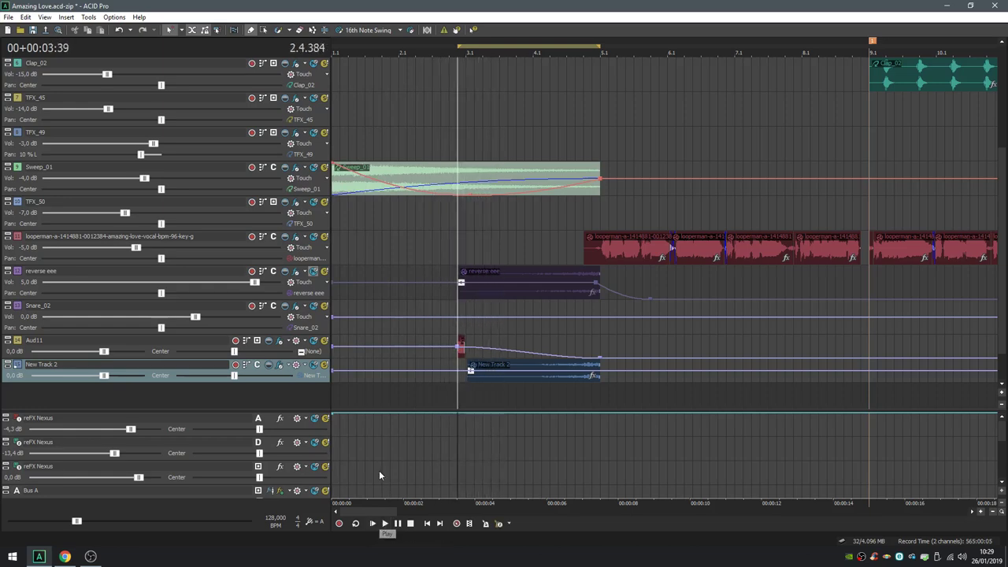
left_click(314, 340)
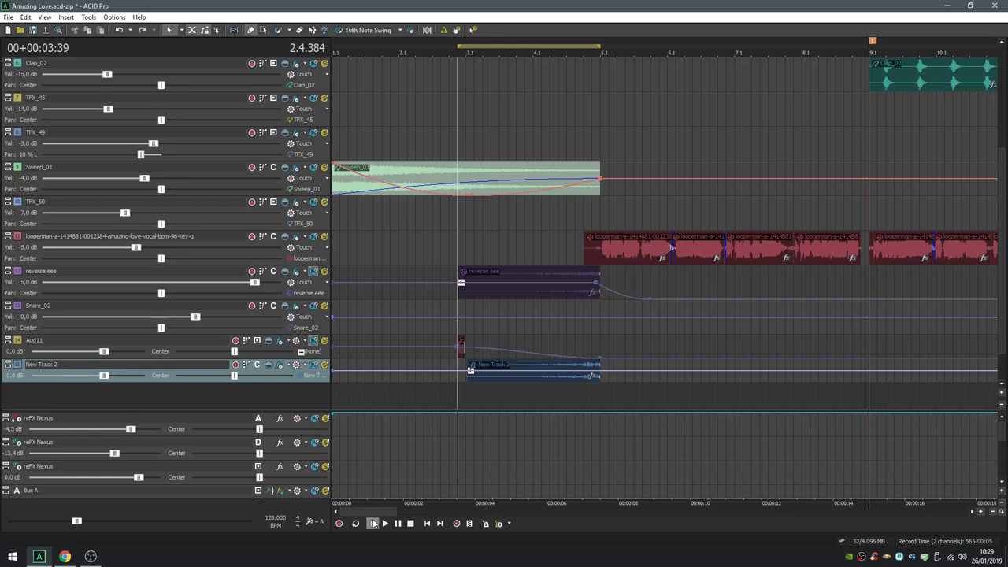
left_click(373, 523)
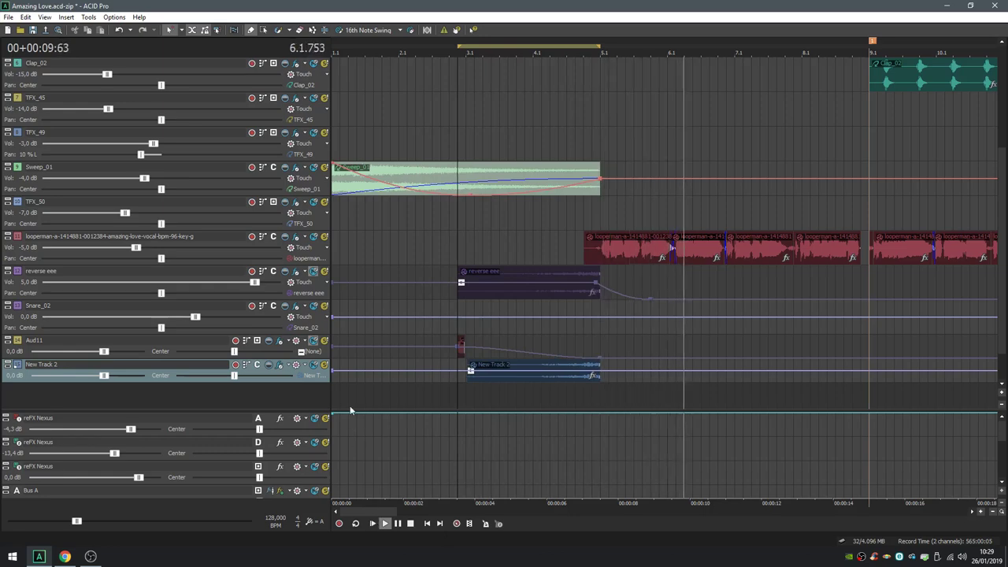
key("space")
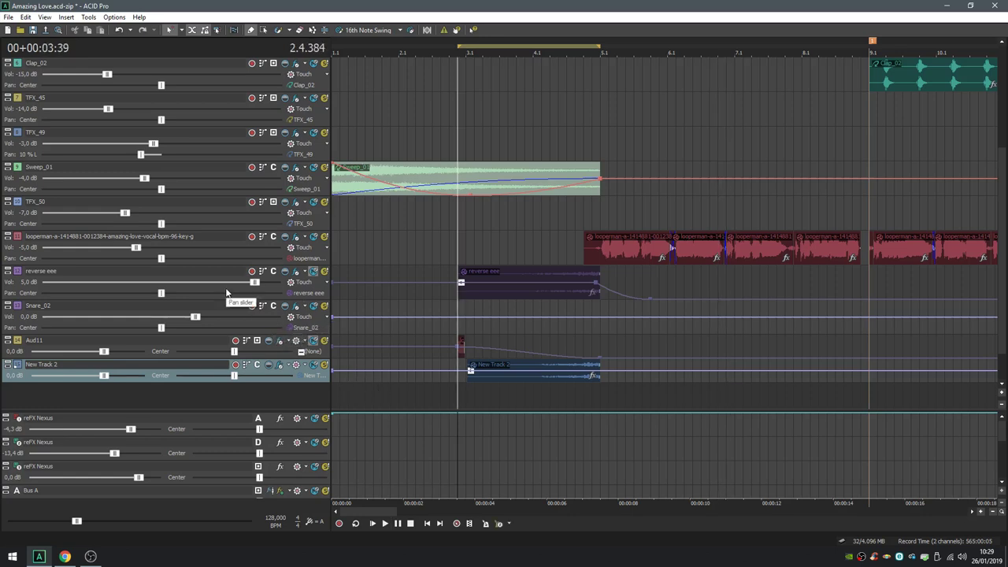
left_click(372, 524)
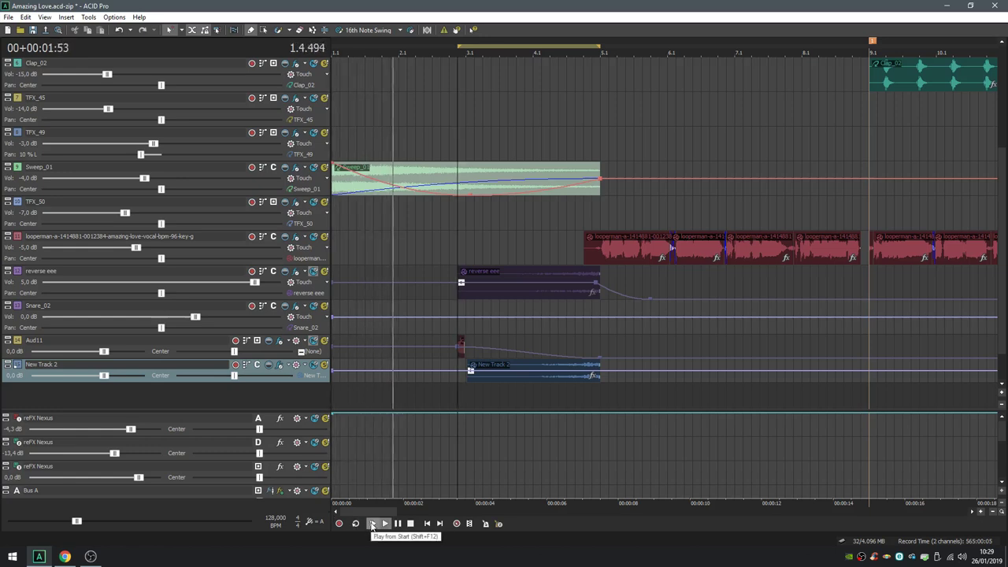
left_click(411, 525)
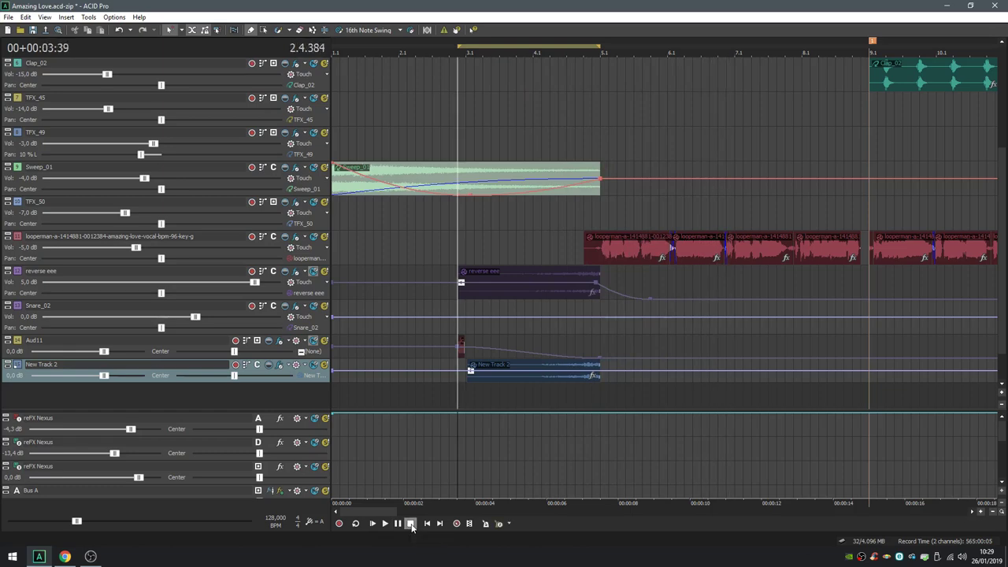